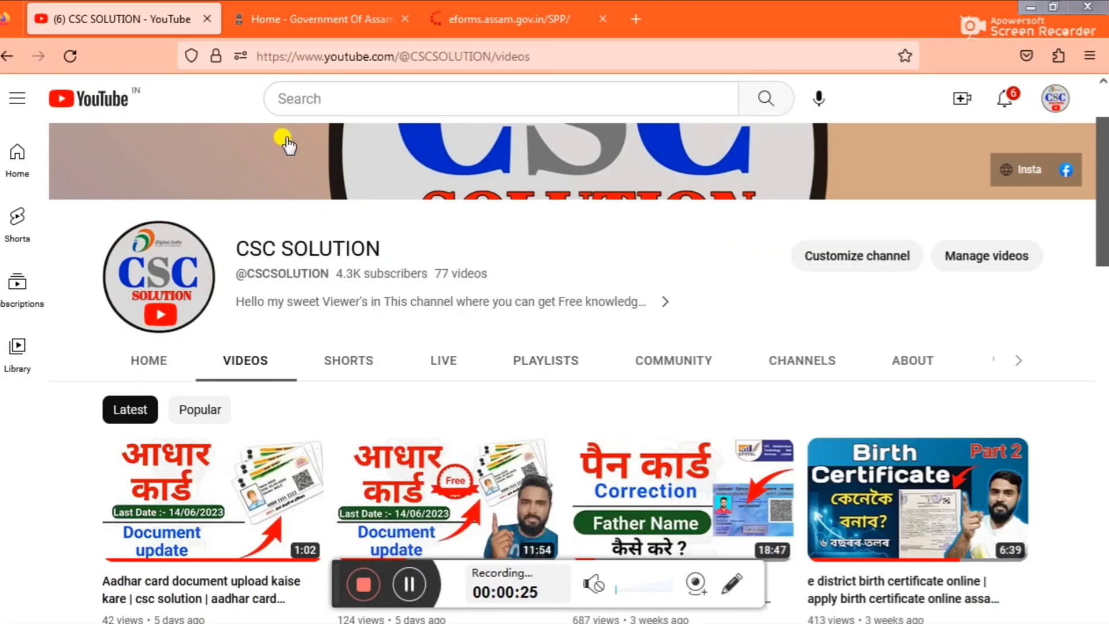
Switch to the eforms.assam.gov.in/SPP tab to show the Assam Online Services login page.
click(510, 17)
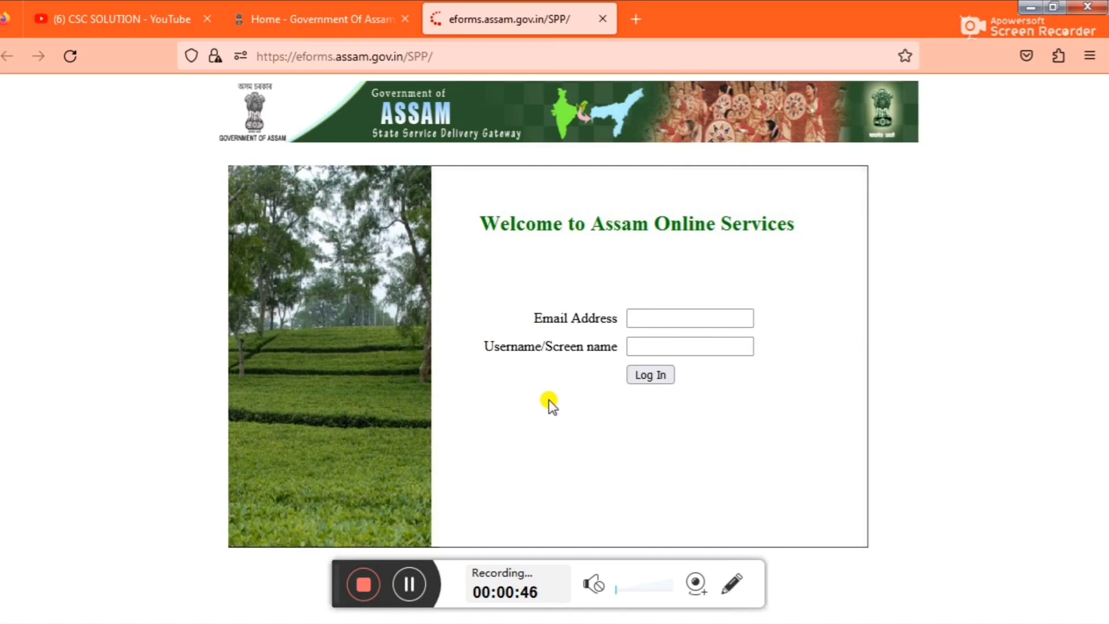
Log in to the e-forms portal using the browser's saved email and password.
click(663, 319)
click(667, 337)
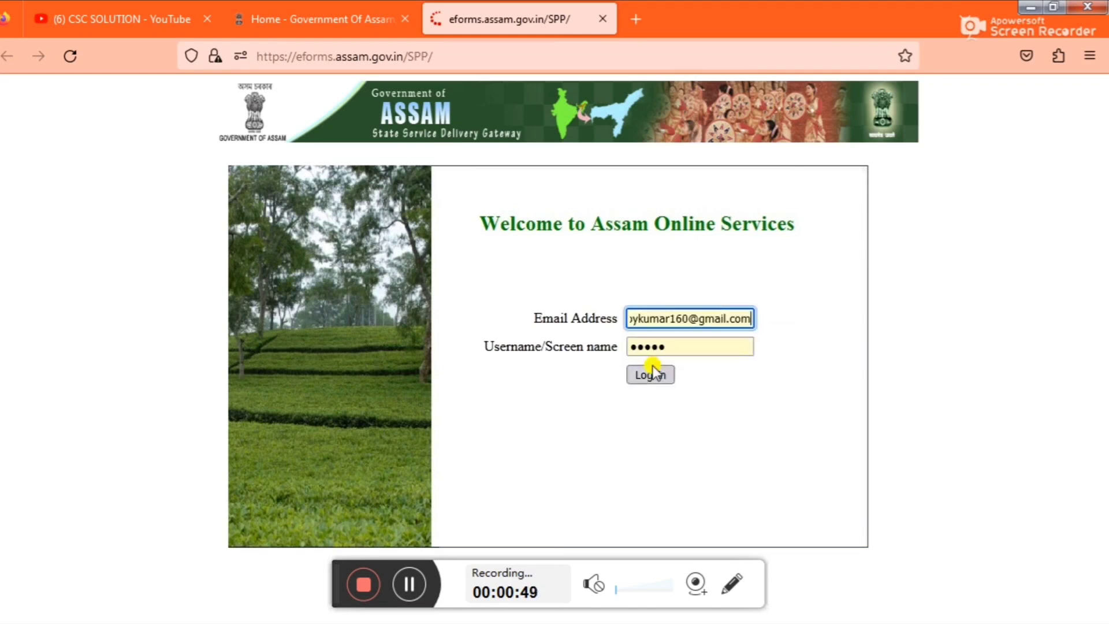
click(651, 374)
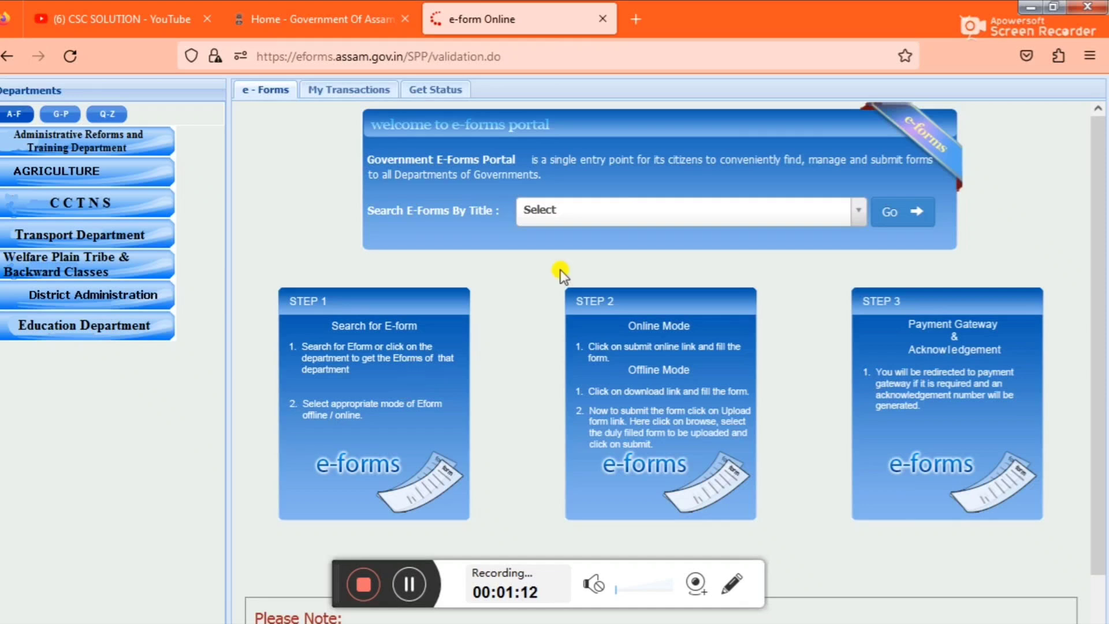
Search forms by title for 'inc', pick INCOME CERTIFICATE and open its online apply page.
click(556, 221)
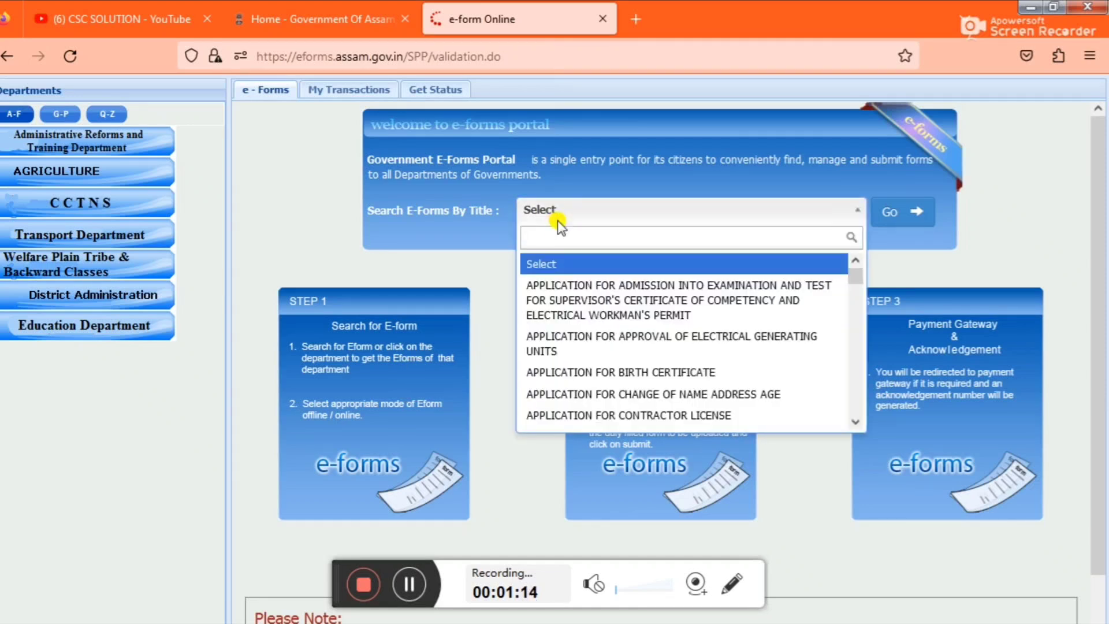
text(inc)
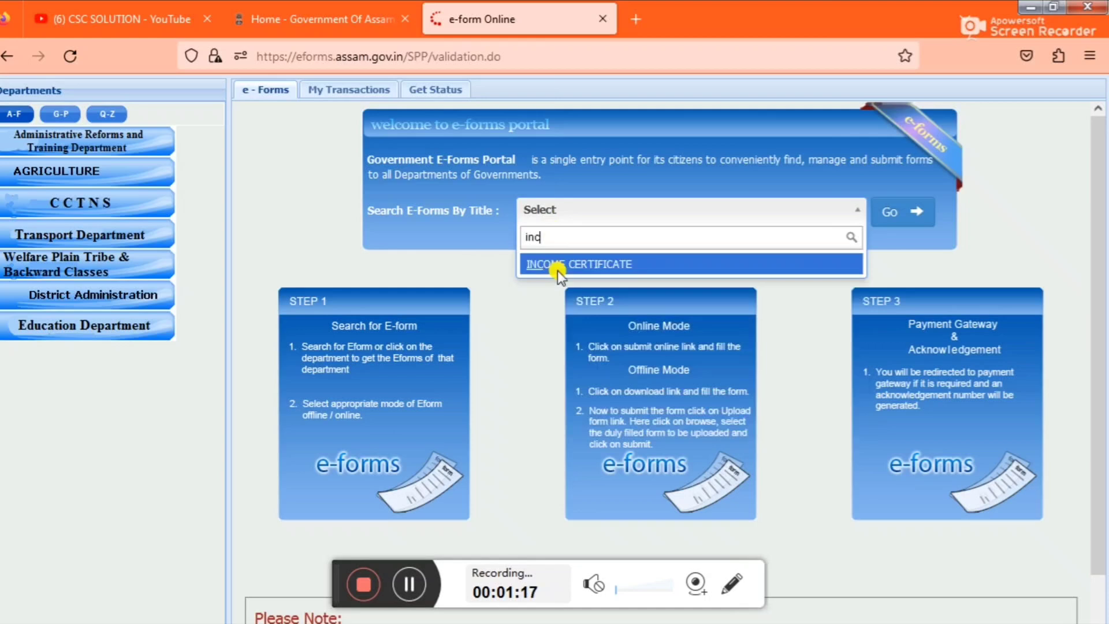
click(557, 265)
click(896, 214)
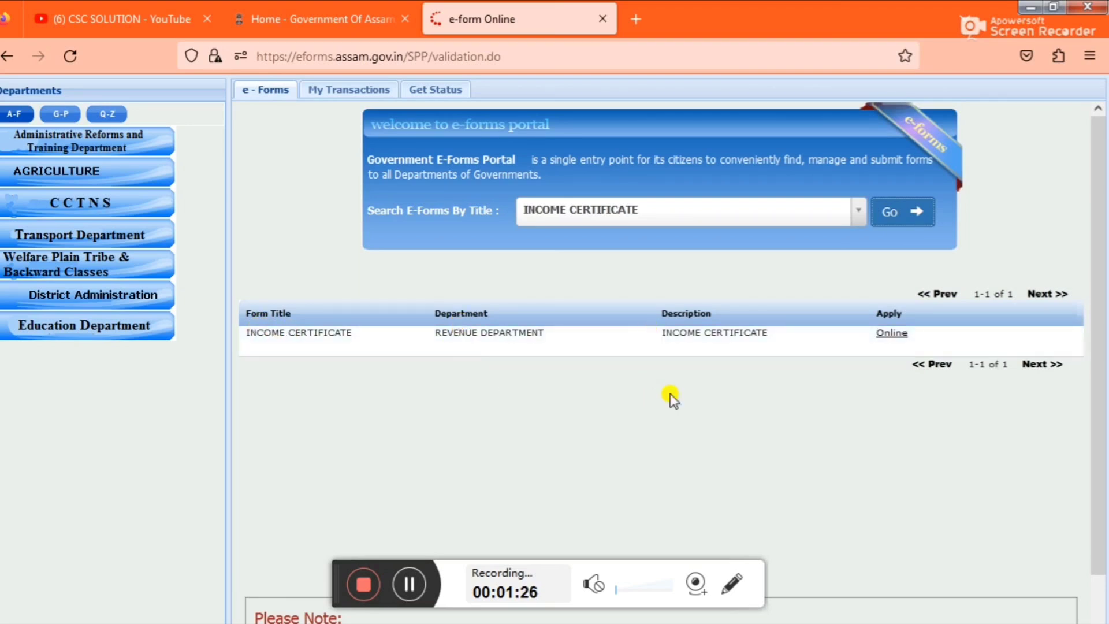
click(890, 334)
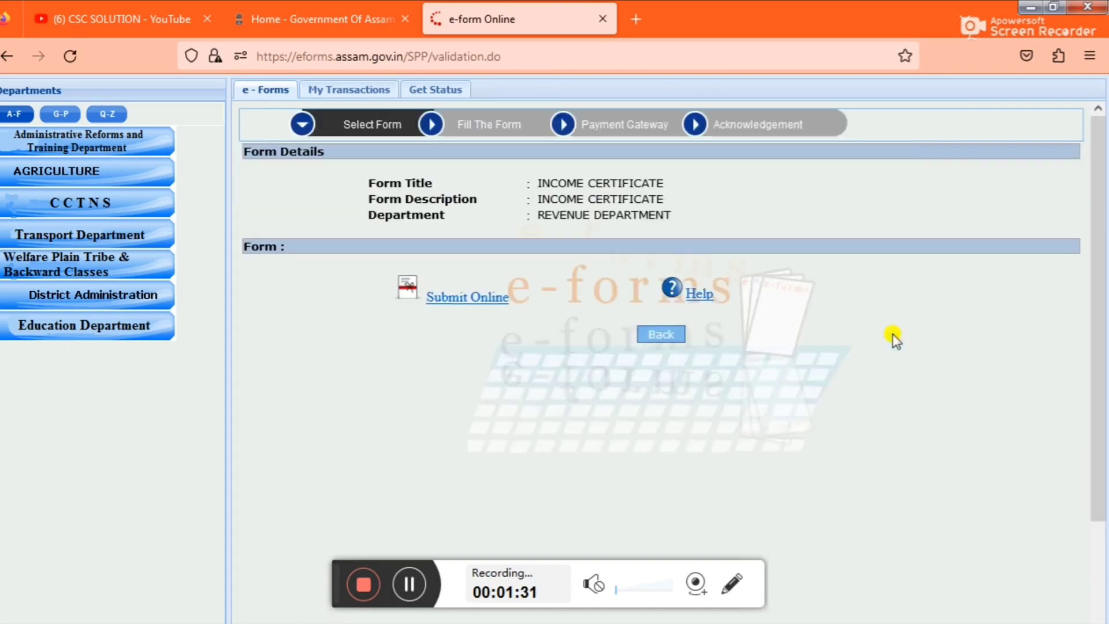
Submit the Income Certificate form online and bring its application window to the front.
click(456, 298)
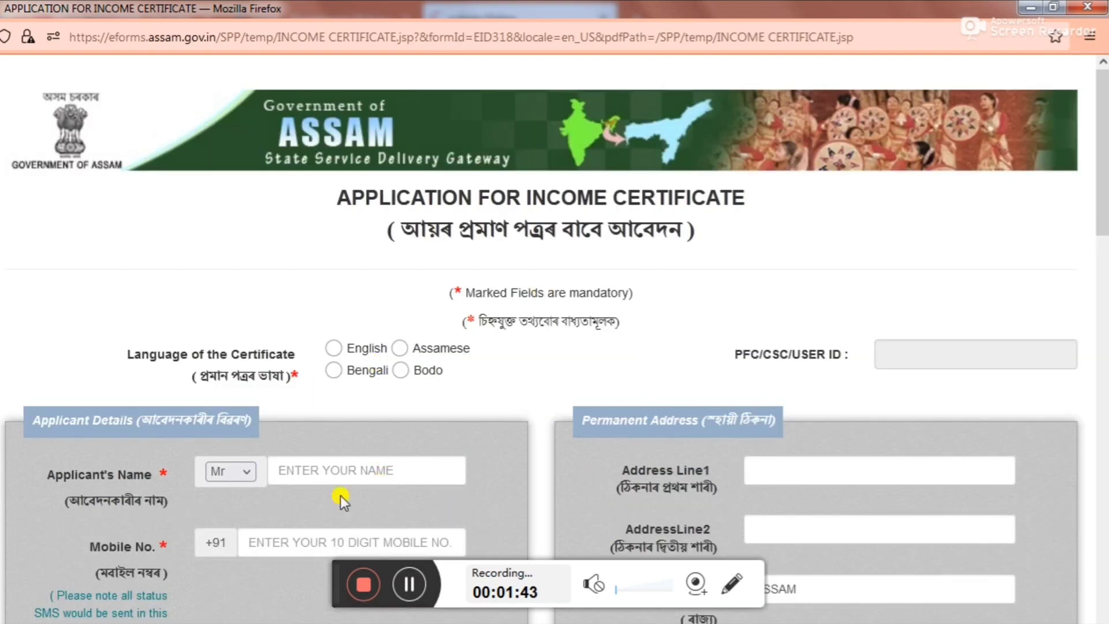
mouse_move(1104, 178)
mouse_down()
mouse_move(1104, 198)
mouse_move(1104, 178)
mouse_up()
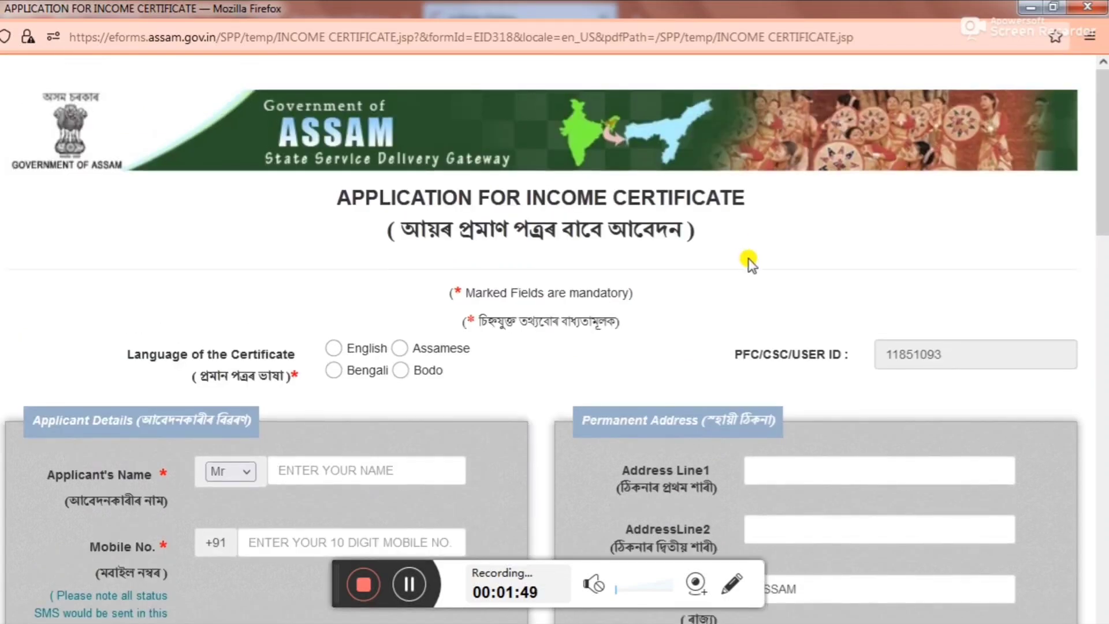
click(227, 623)
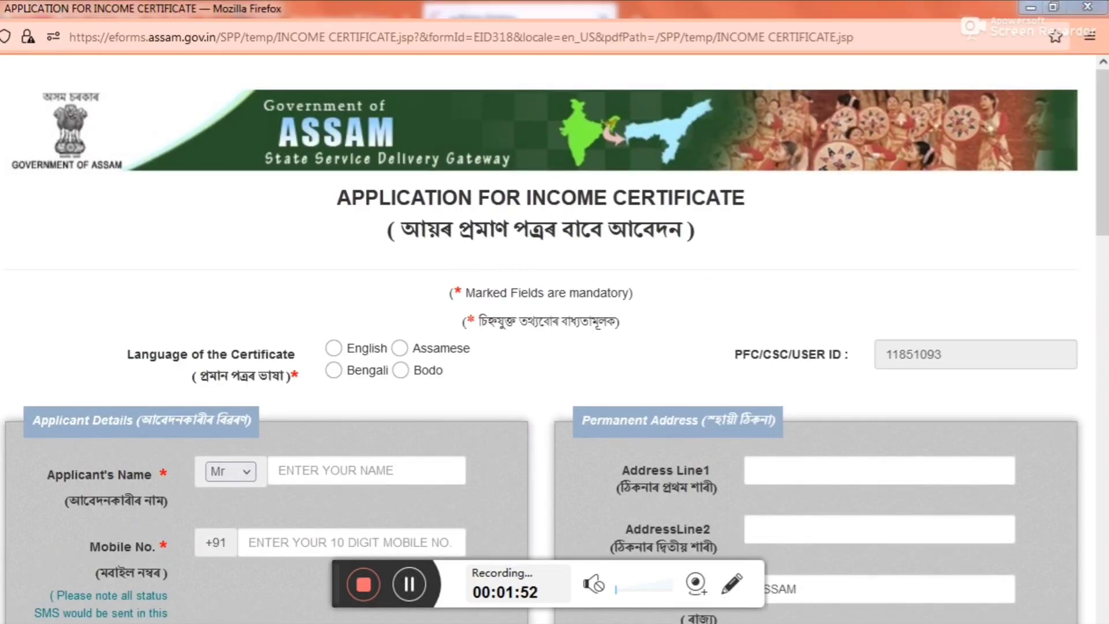
click(139, 583)
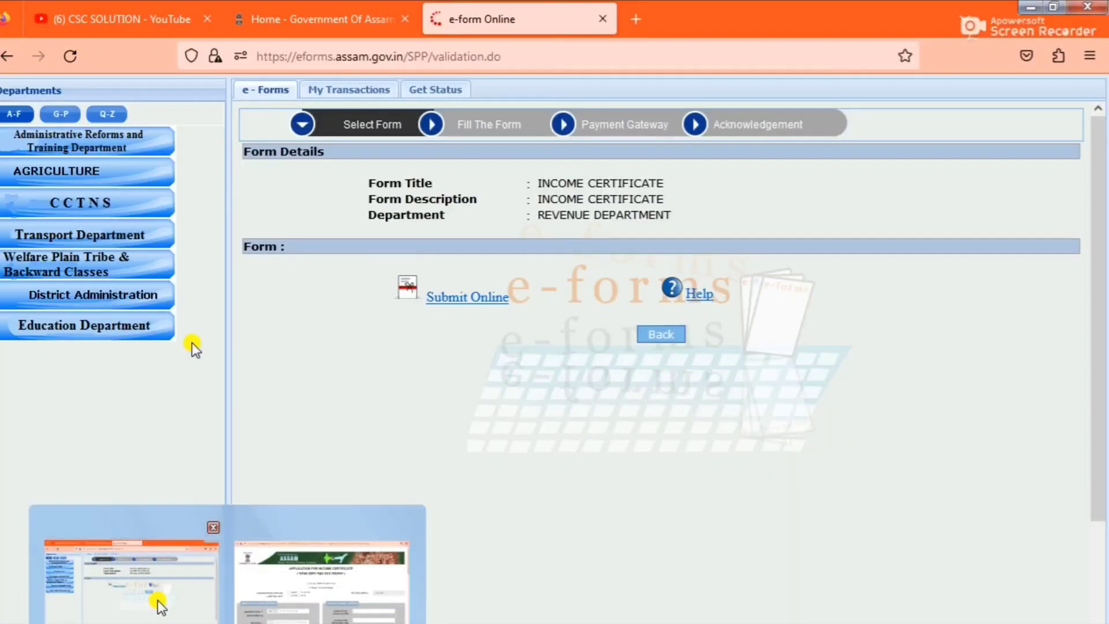
click(261, 14)
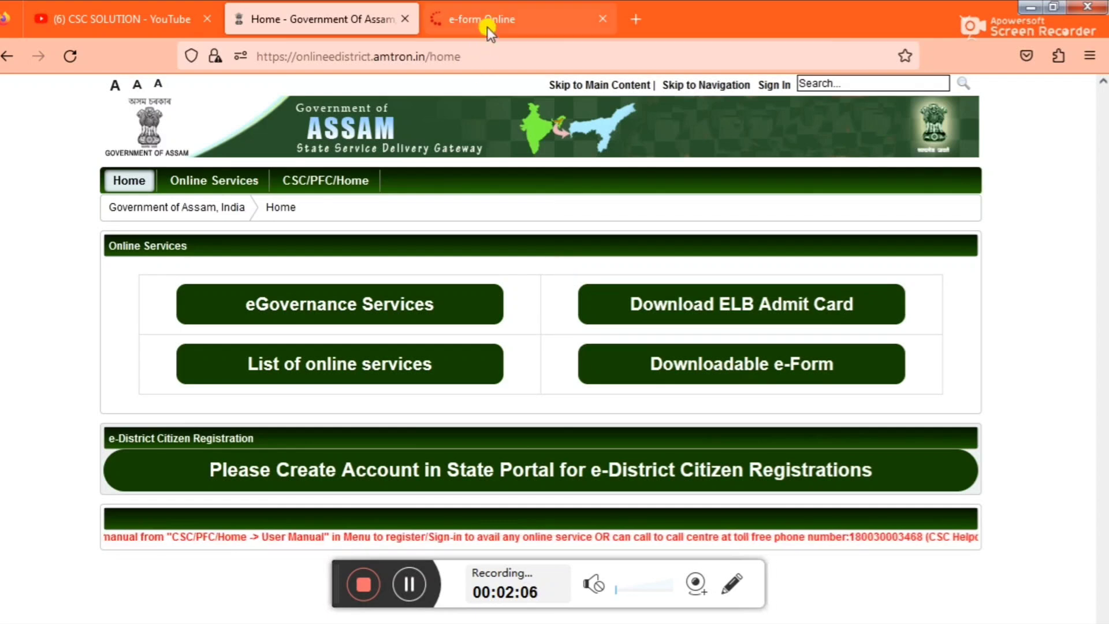
mouse_move(223, 622)
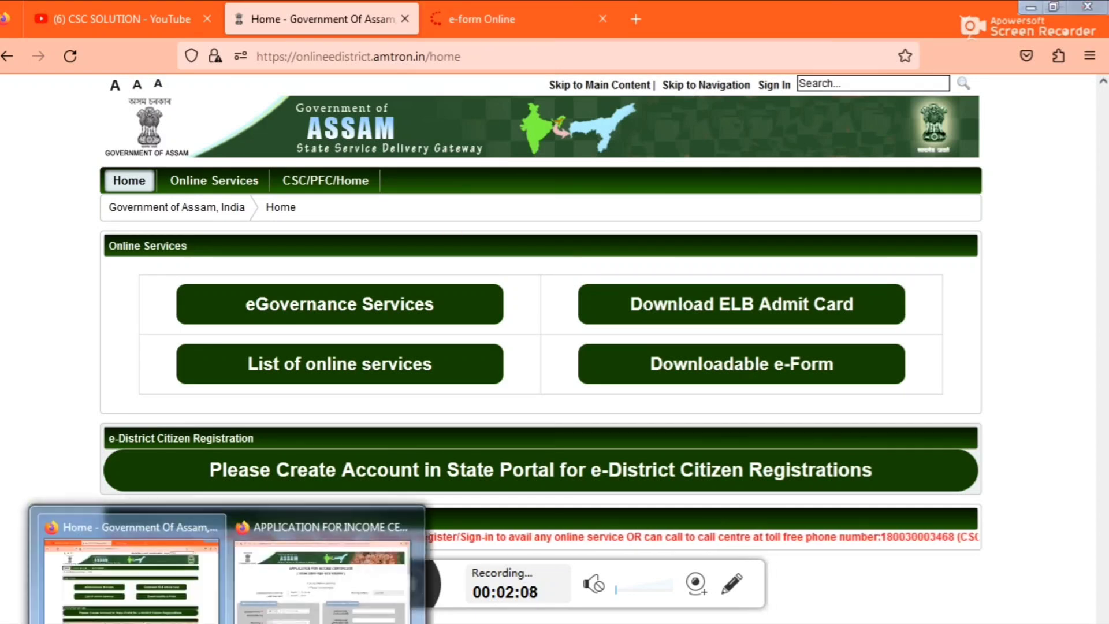
click(406, 527)
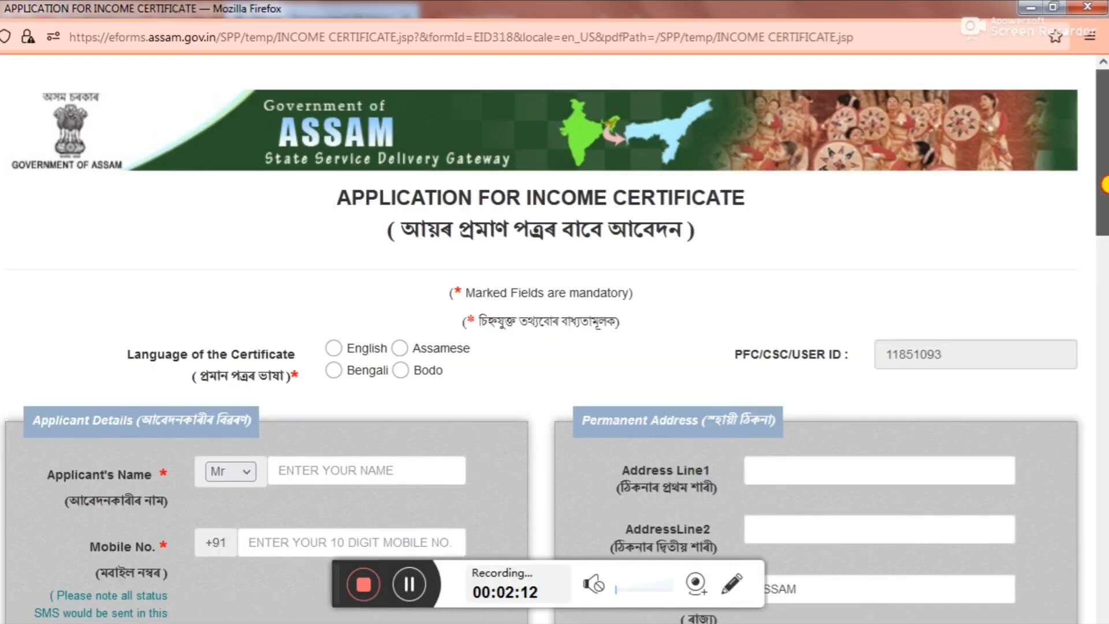
scroll(1104, 197, down, 2)
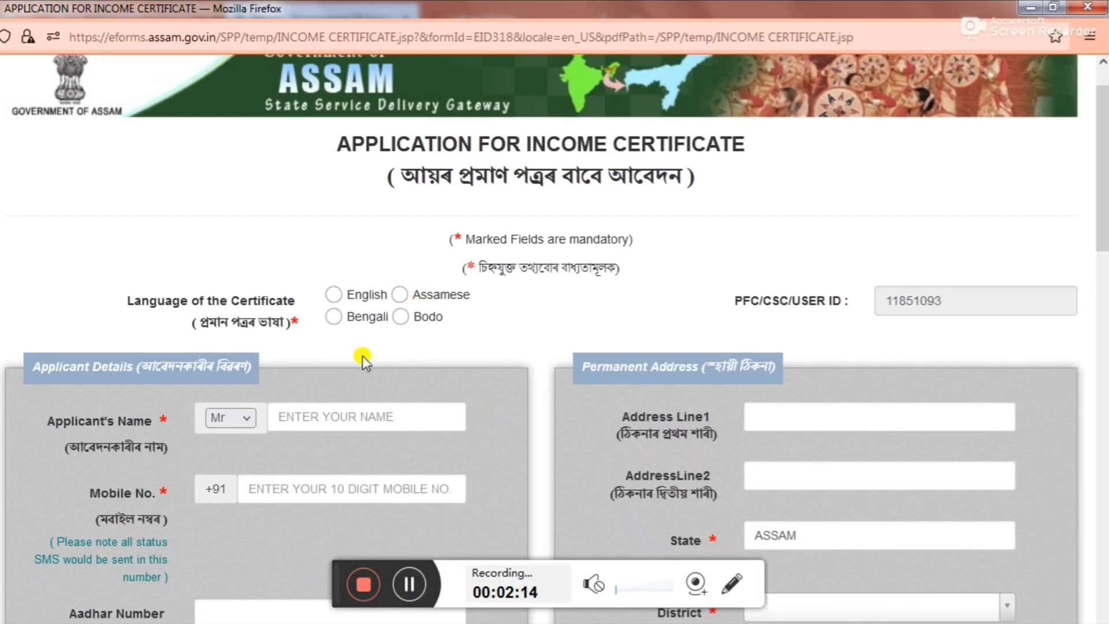
Choose English as the certificate language and fill in the applicant's name from saved suggestions.
click(333, 295)
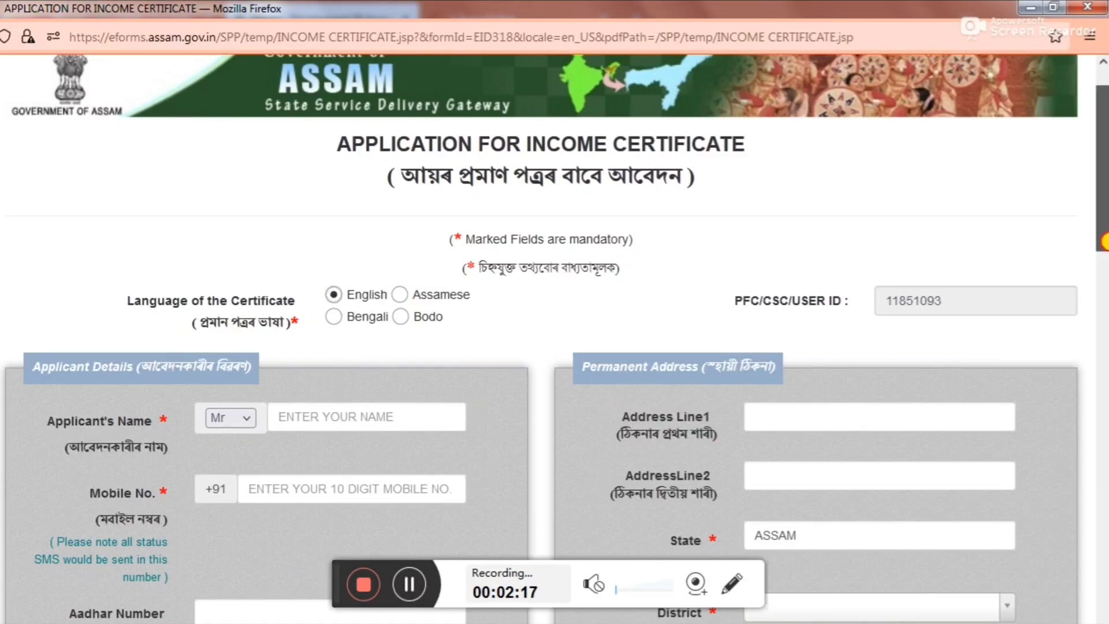
scroll(1104, 266, down, 3)
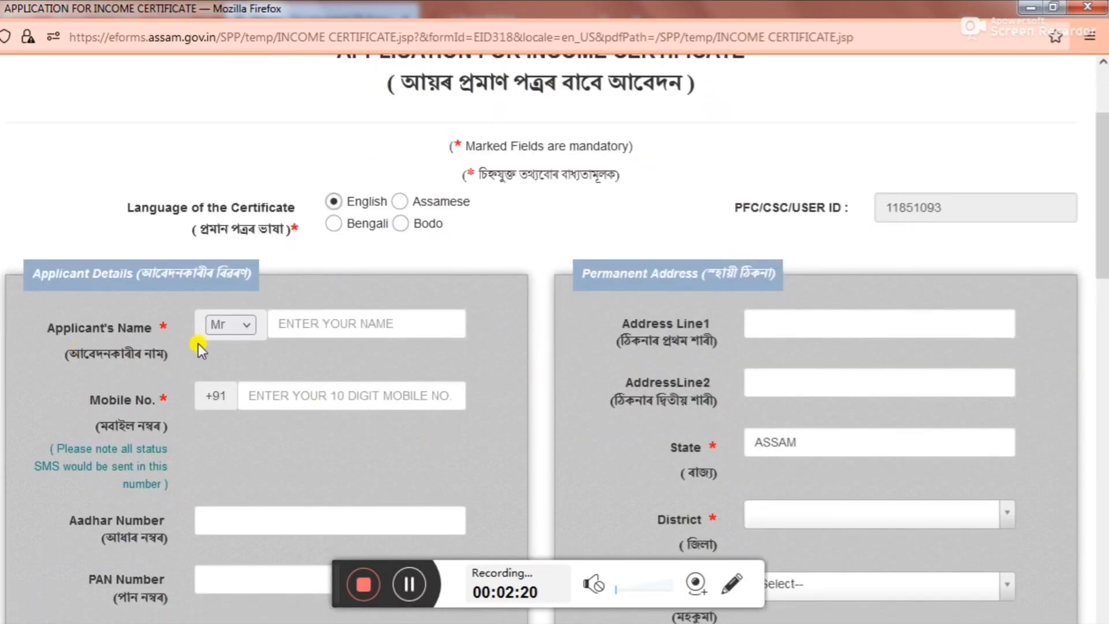
click(305, 323)
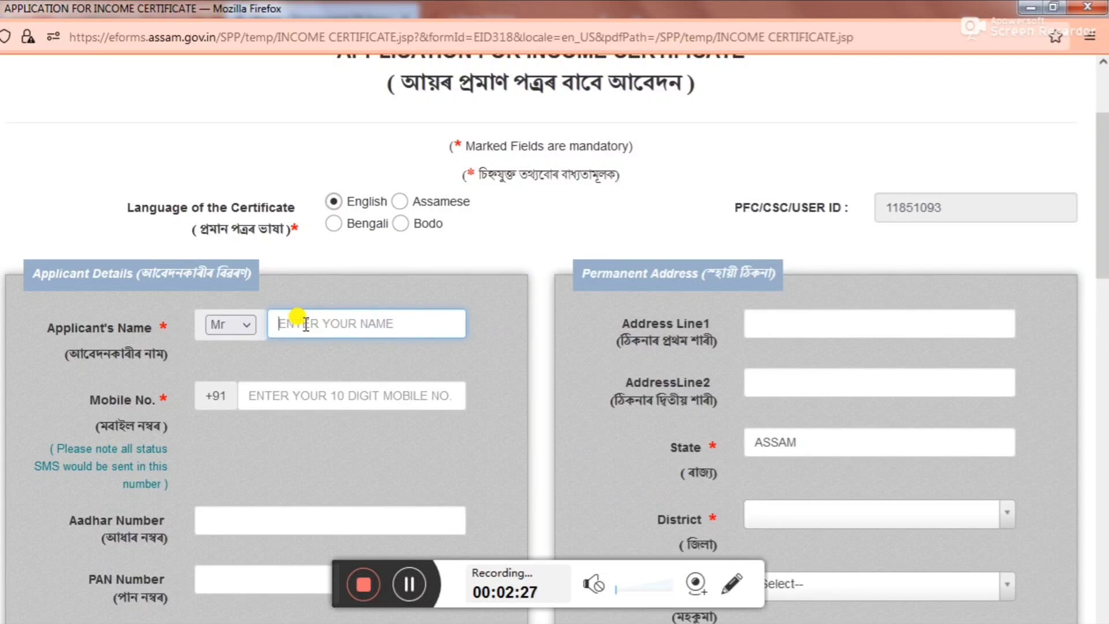
click(306, 324)
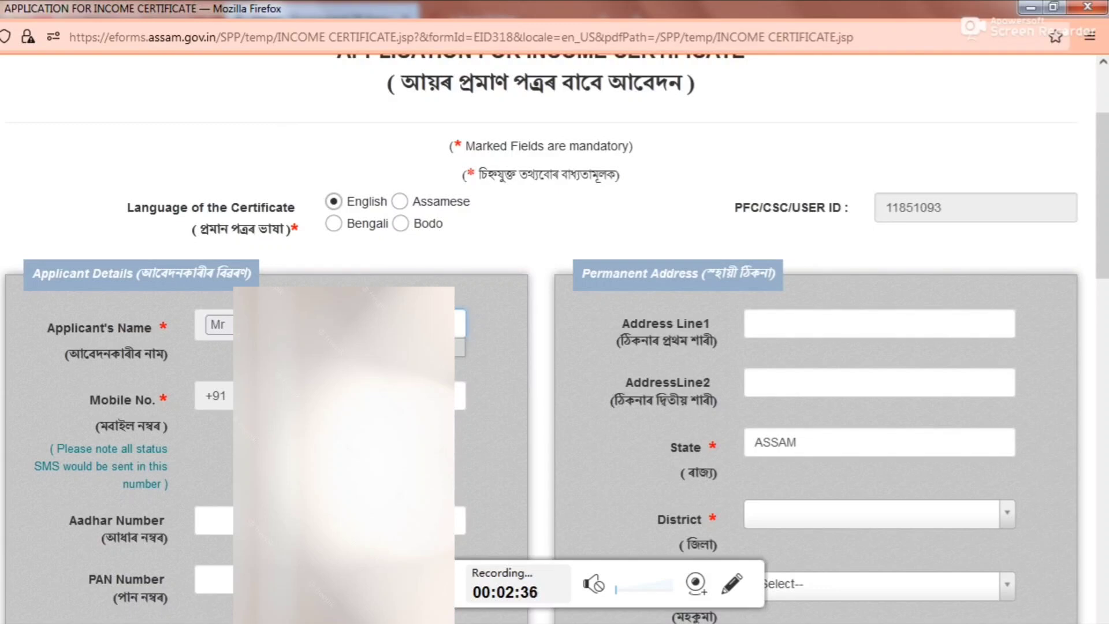
click(312, 347)
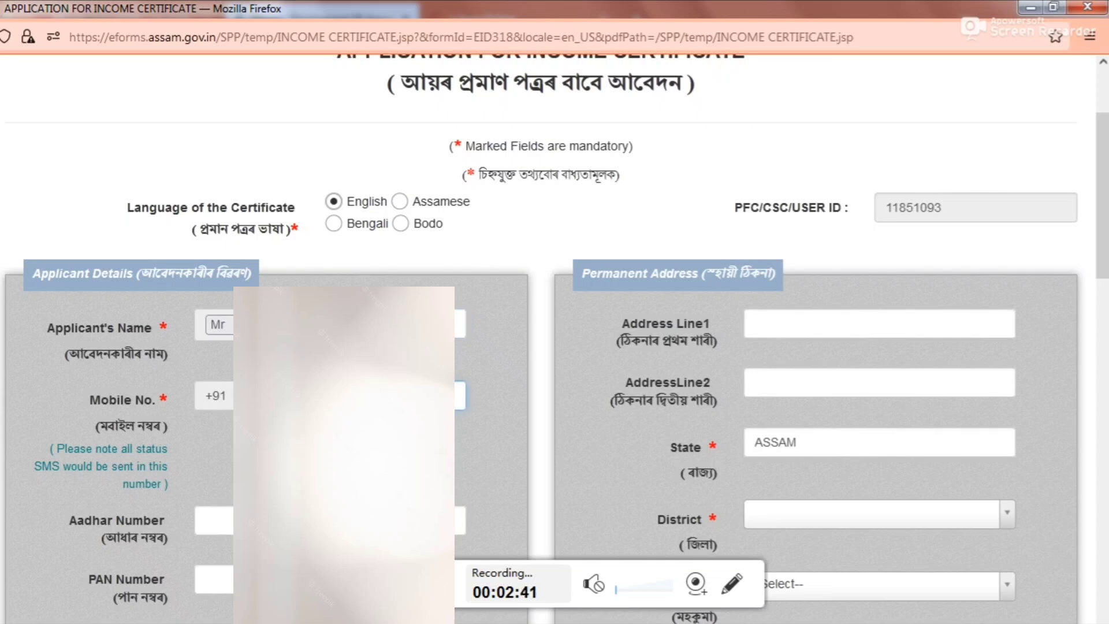
Fill in the mobile, Aadhar and PAN numbers from saved suggestions.
click(346, 396)
click(346, 419)
drag(1107, 241, 1105, 269)
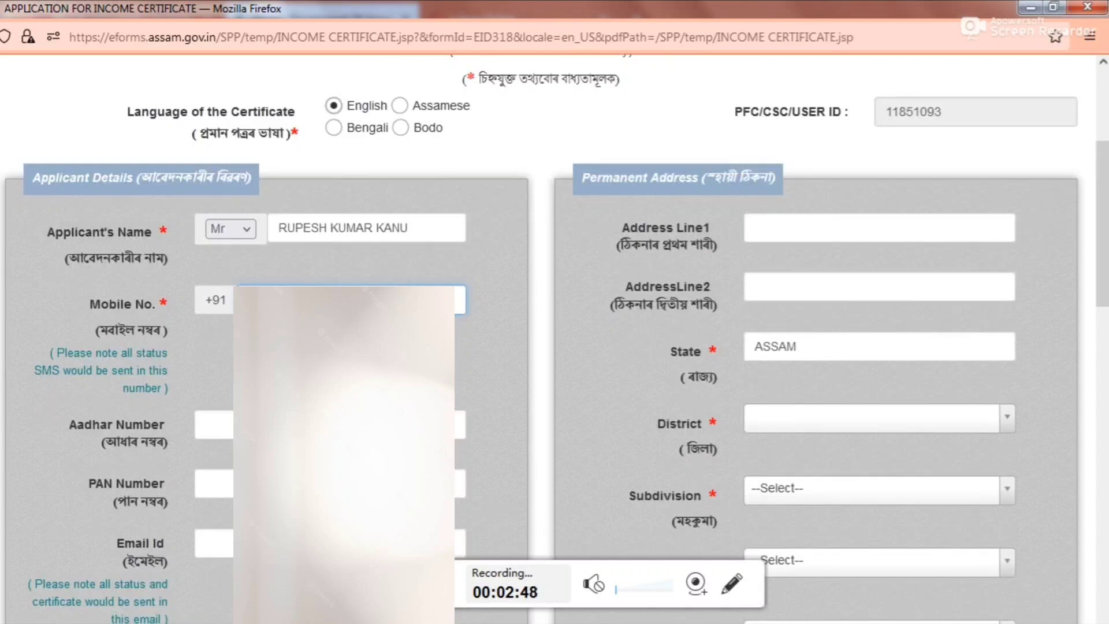
click(347, 424)
click(346, 447)
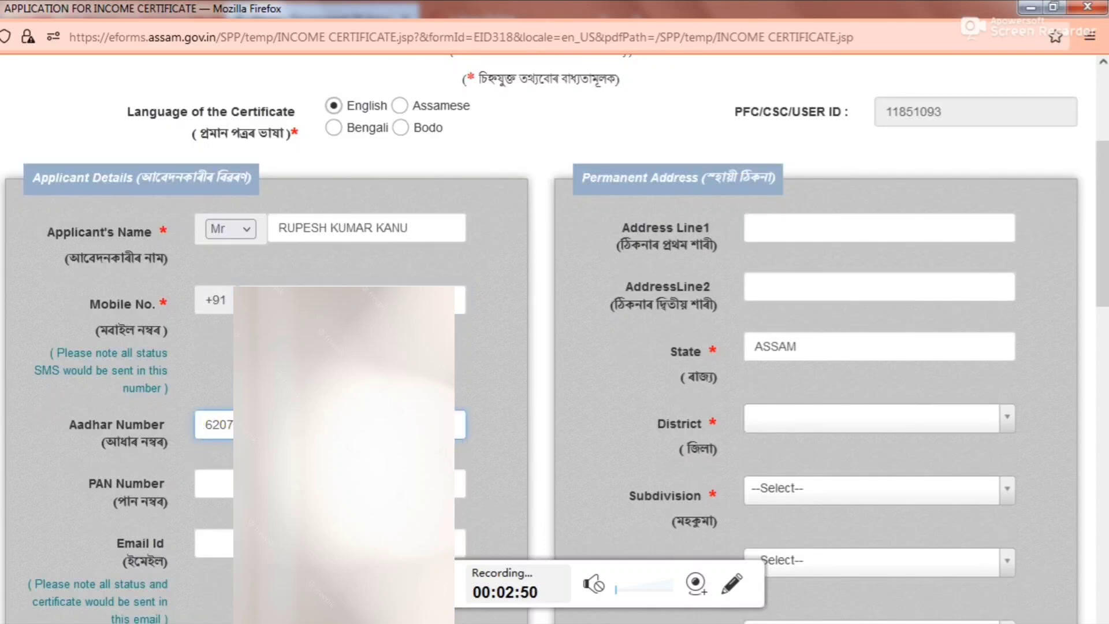
click(346, 483)
click(347, 504)
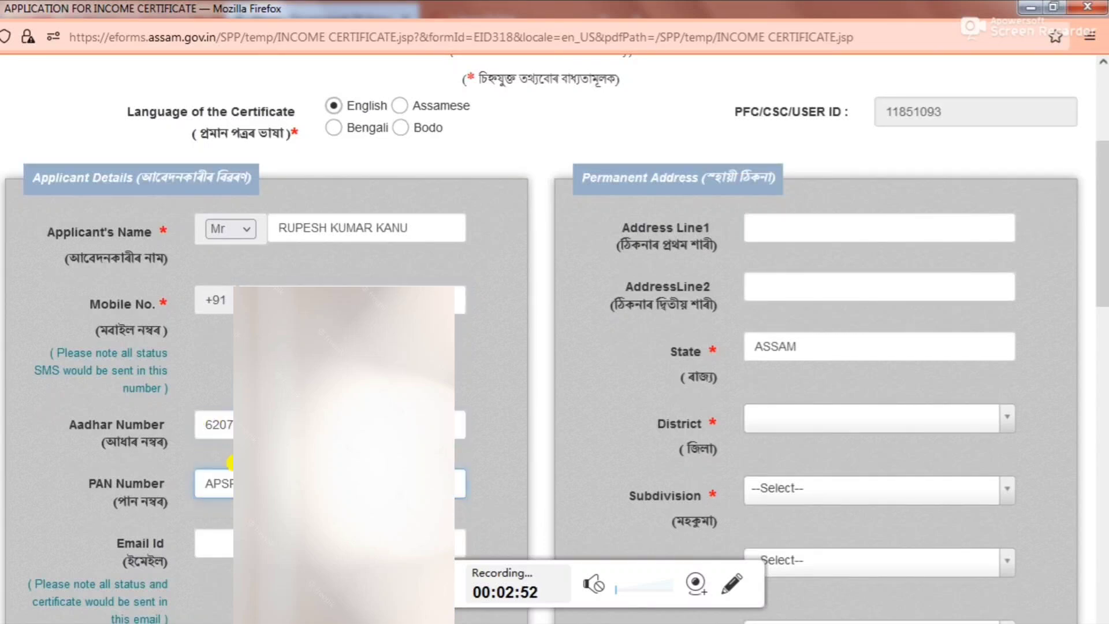
scroll(1104, 274, down, 3)
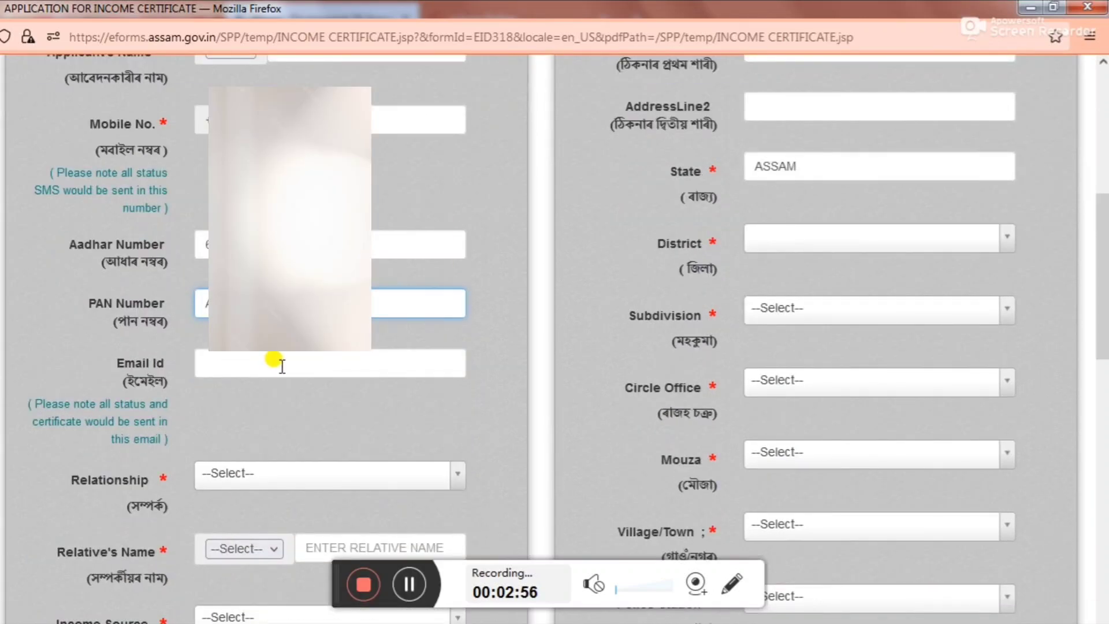
Set the applicant's relationship to Son Of.
scroll(539, 386, down, 1)
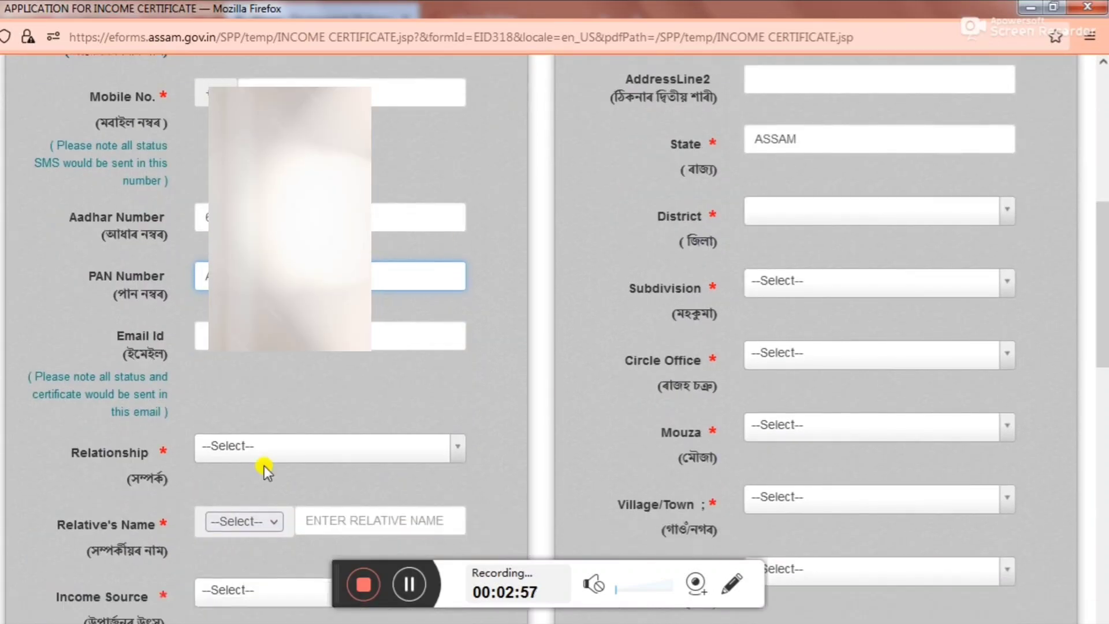
click(285, 462)
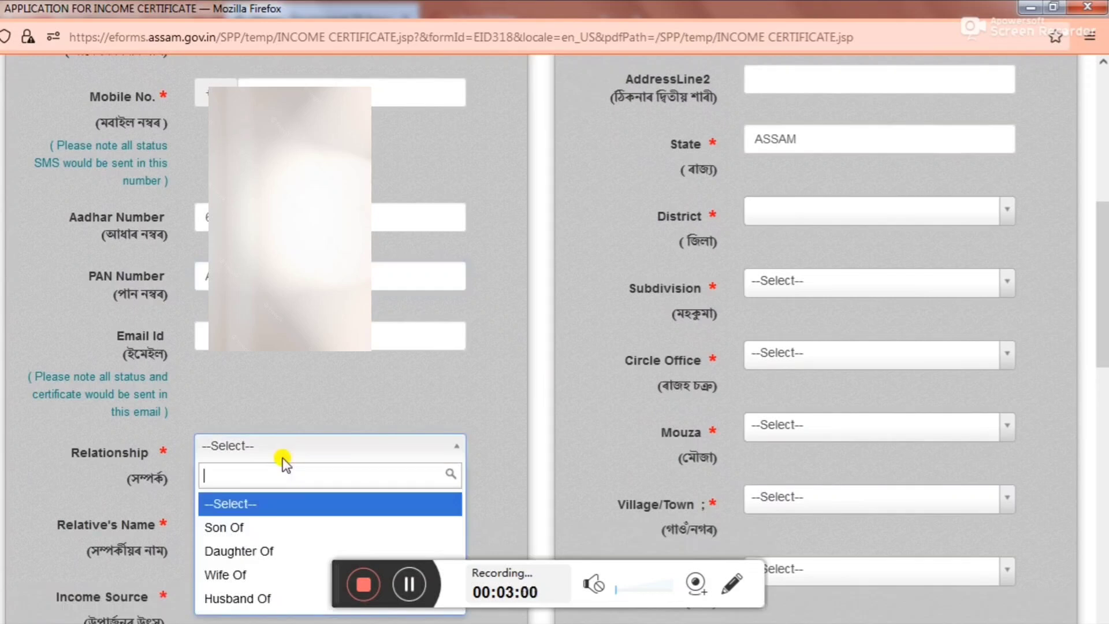
click(259, 532)
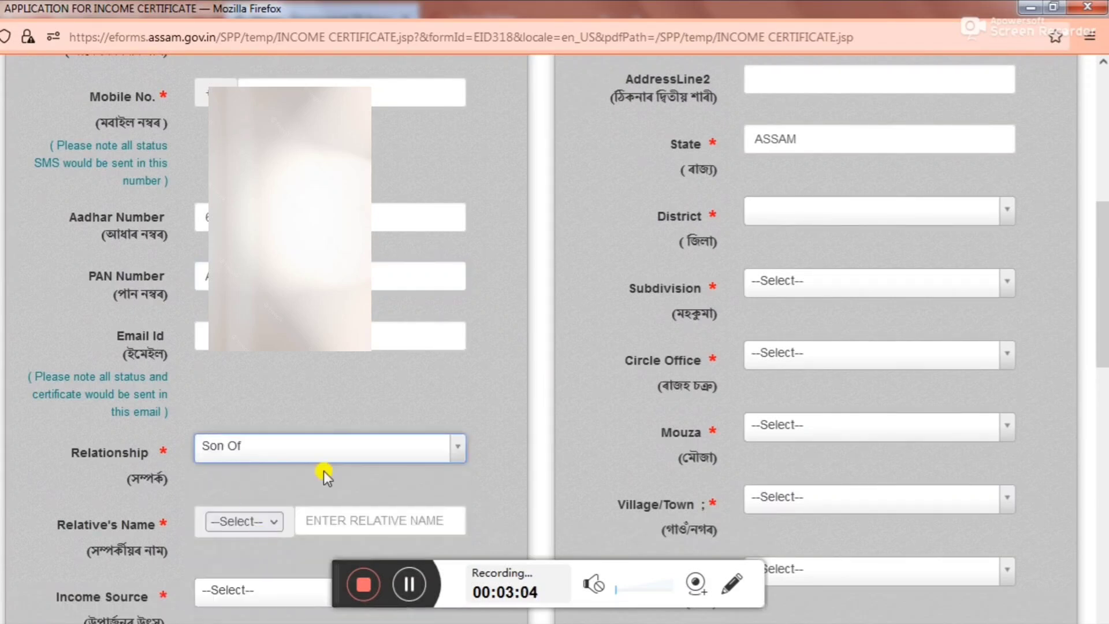
drag(1103, 350, 1103, 314)
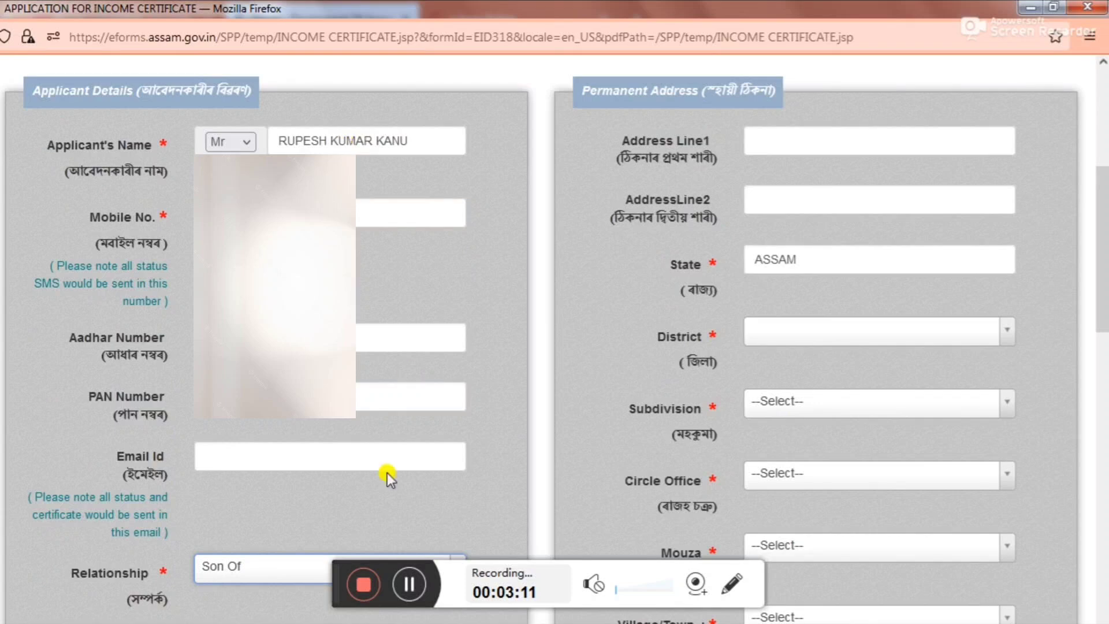
mouse_move(1102, 280)
mouse_down()
mouse_move(1104, 299)
mouse_move(1103, 248)
mouse_move(1104, 273)
mouse_up()
click(244, 514)
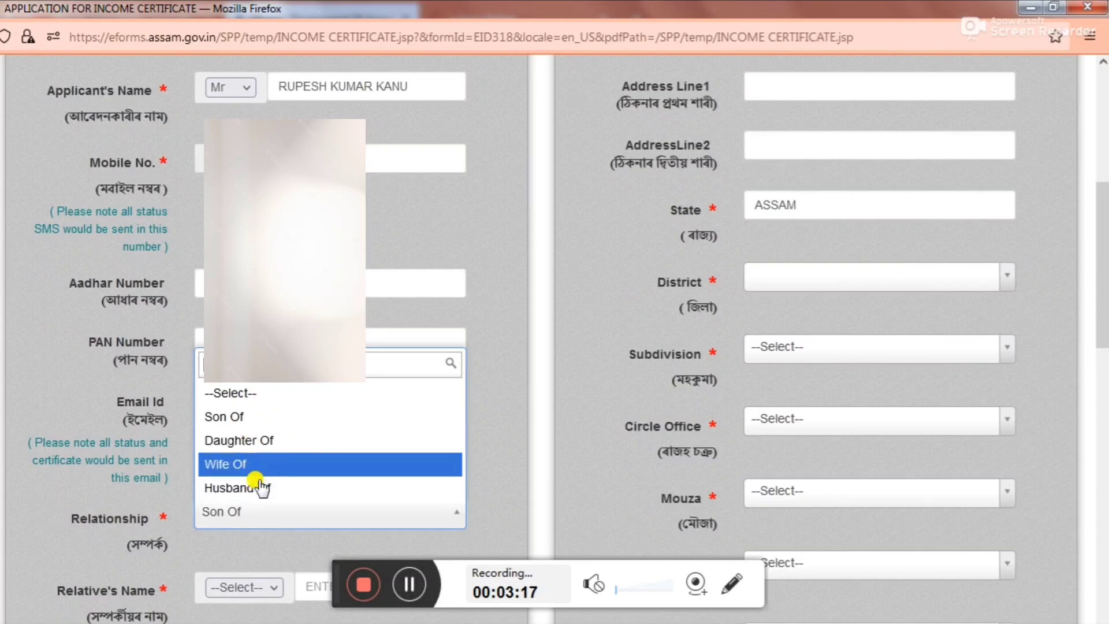
click(500, 333)
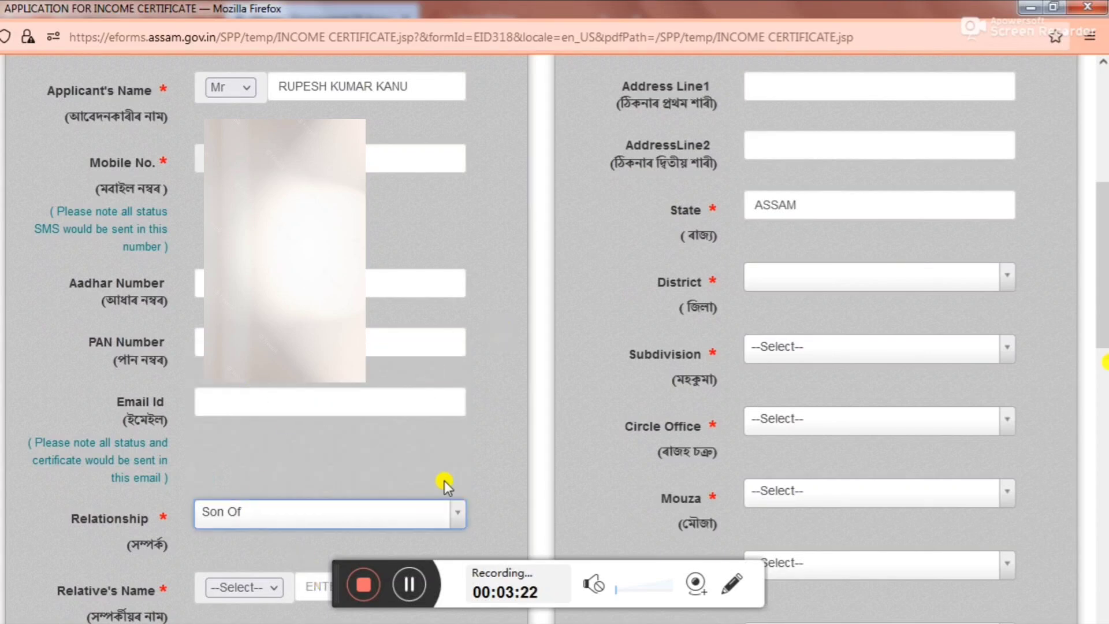
scroll(445, 483, down, 3)
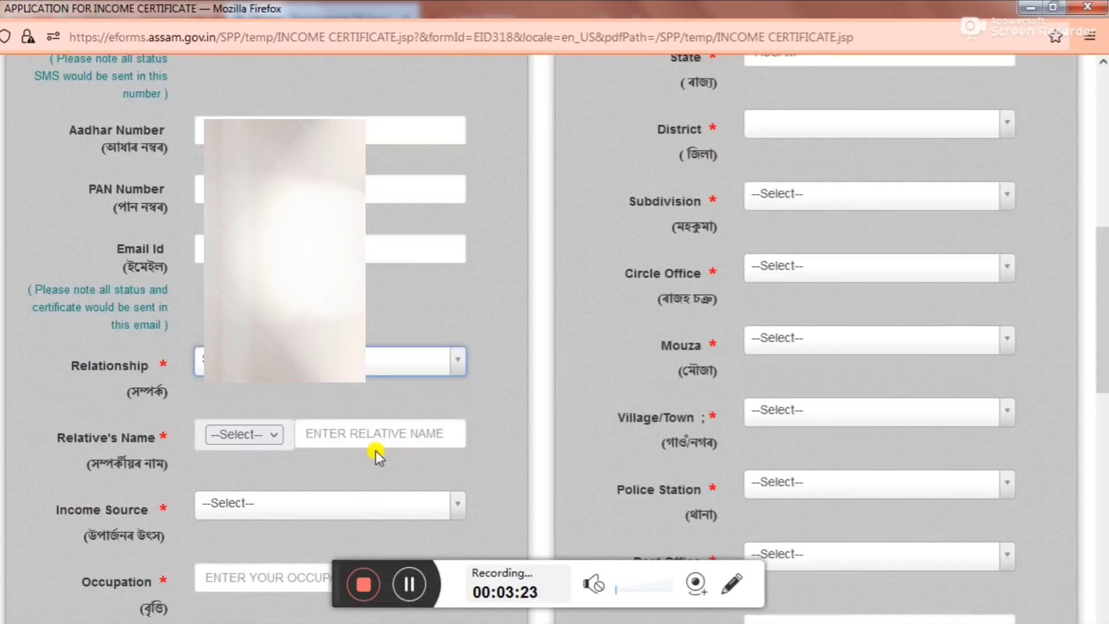
Choose Late as the relative's title and fill in the relative's name from the suggestion.
click(244, 441)
click(244, 441)
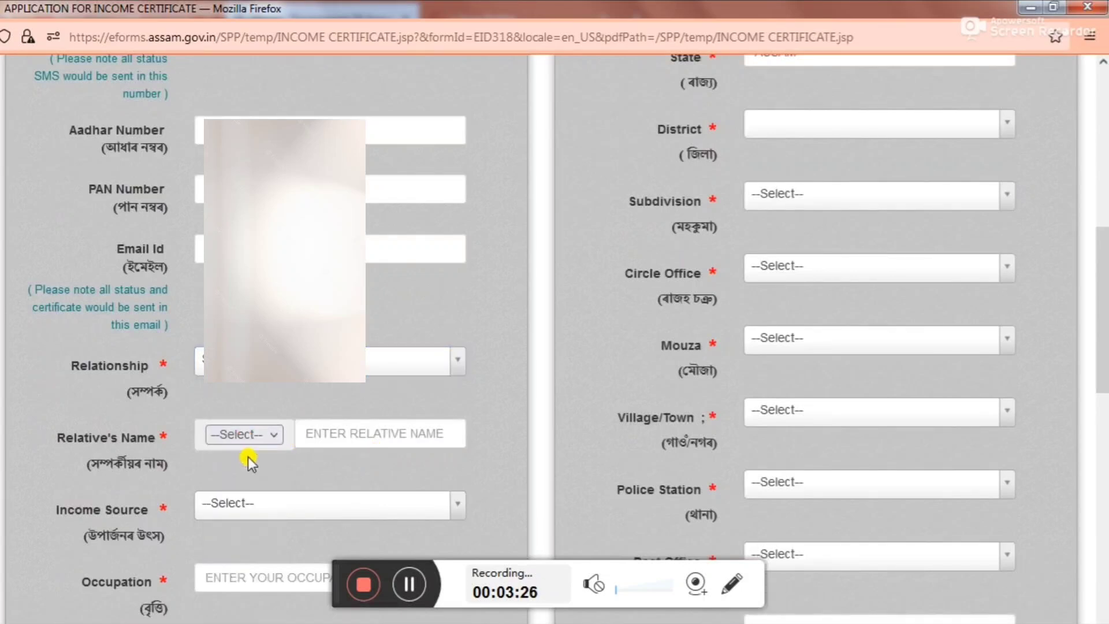
click(248, 432)
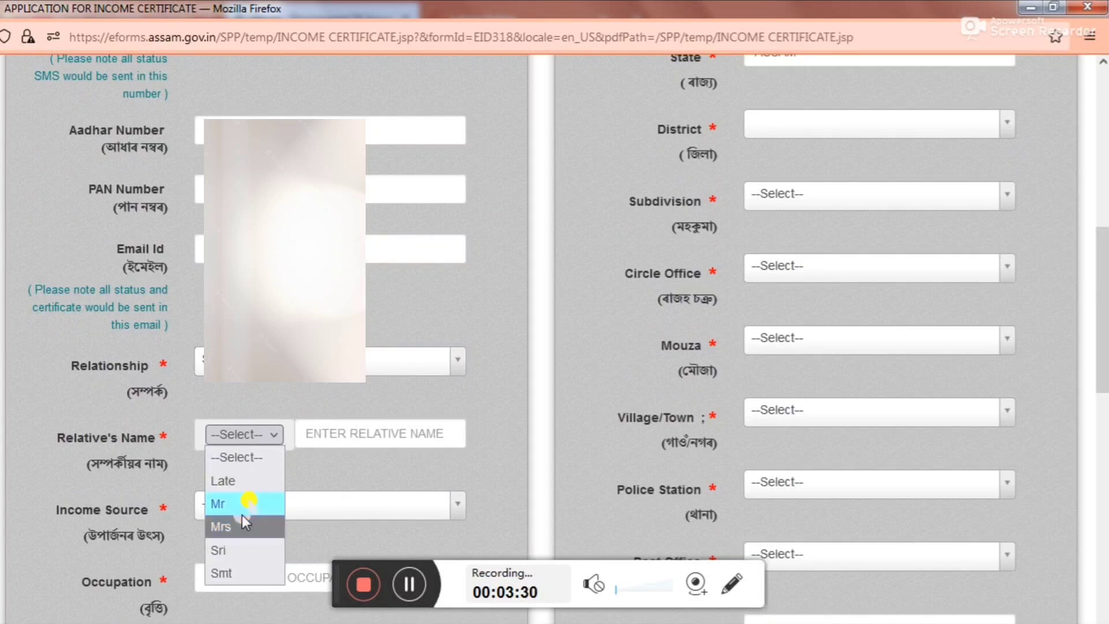
click(272, 481)
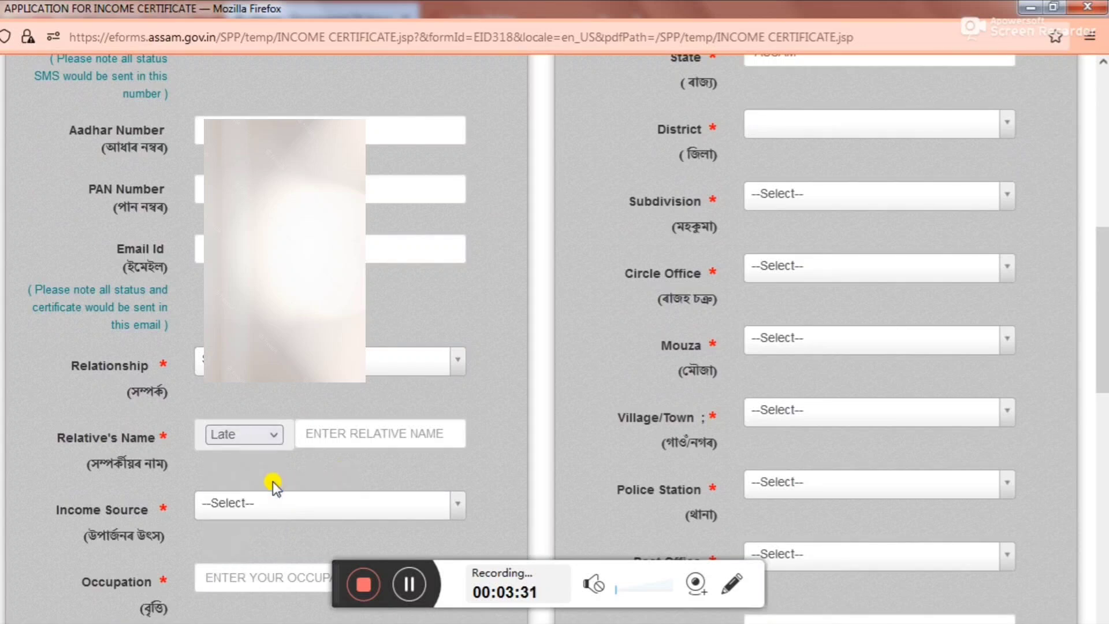
click(314, 434)
click(314, 434)
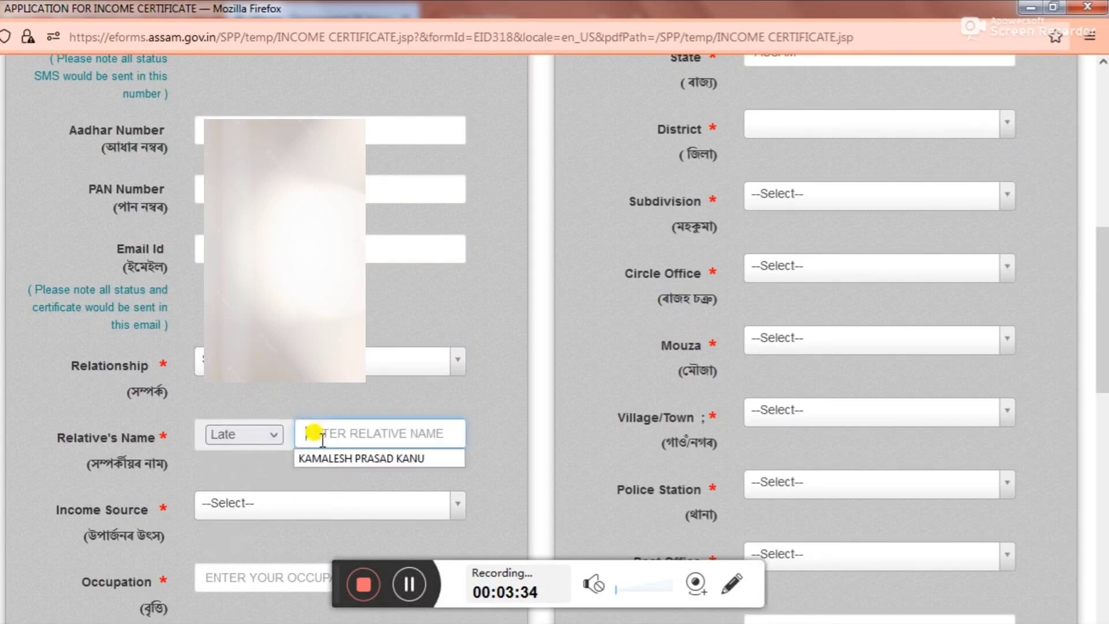
click(328, 456)
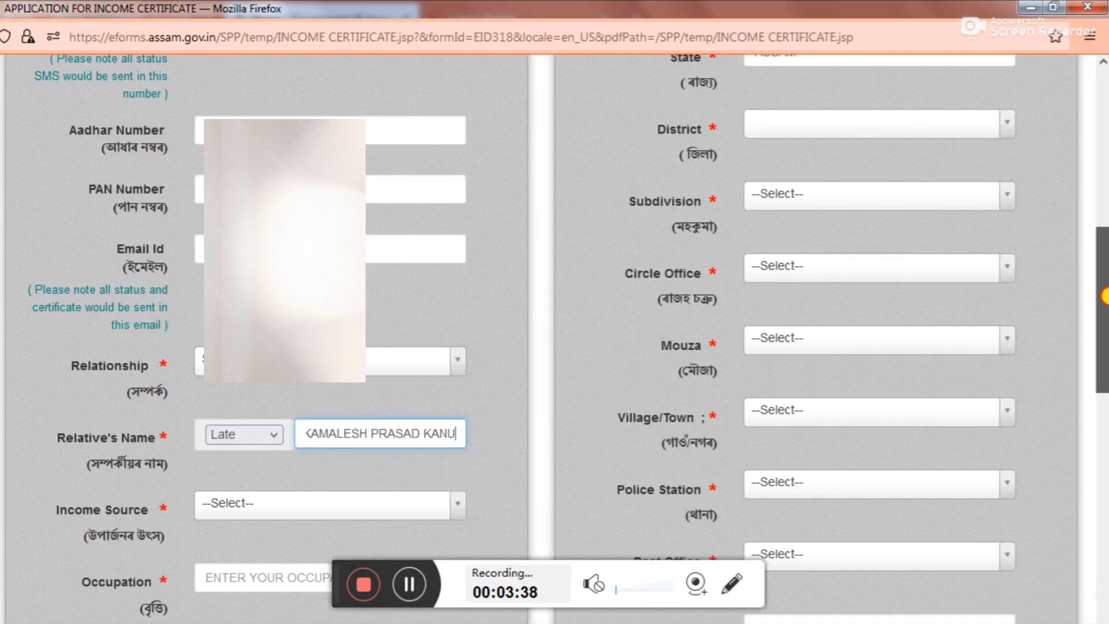
scroll(1102, 312, down, 1)
drag(1103, 312, 1104, 338)
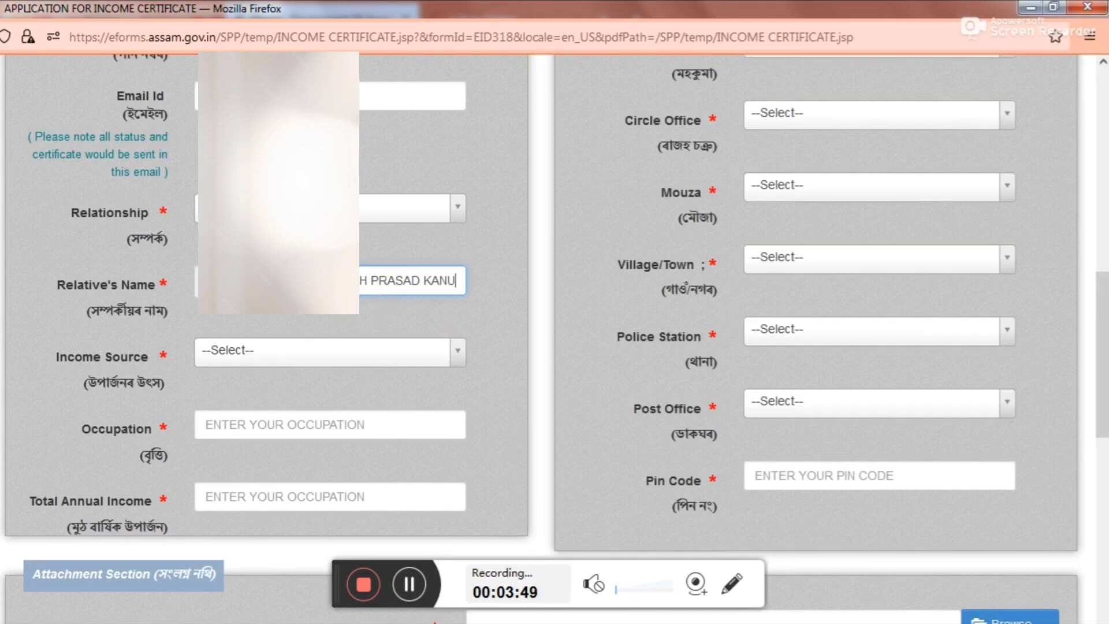
click(247, 354)
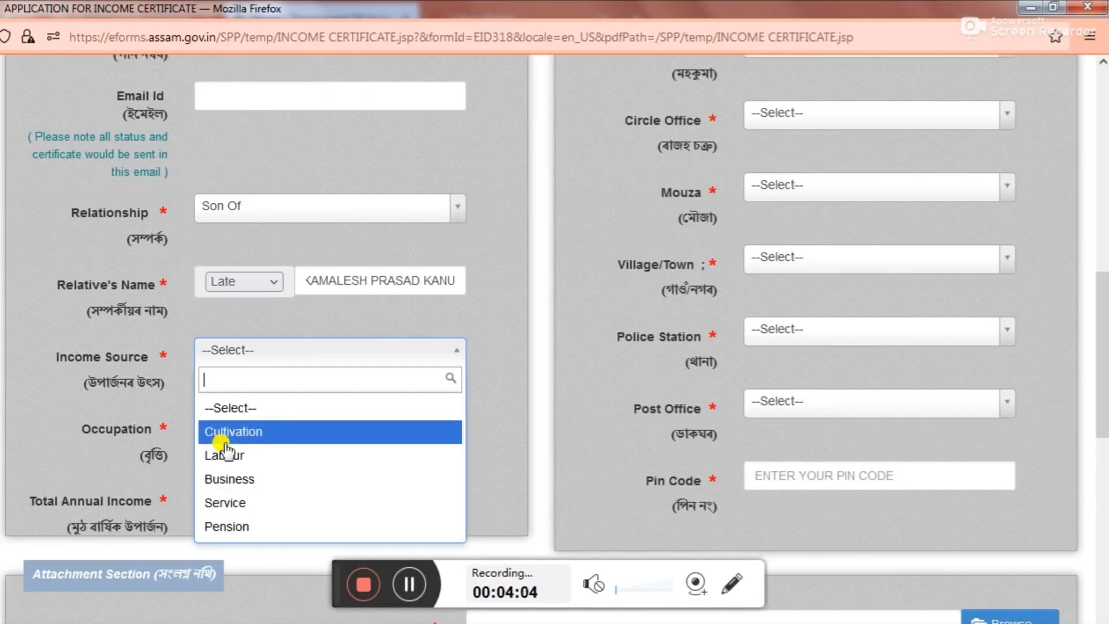
drag(53, 422, 315, 428)
click(315, 427)
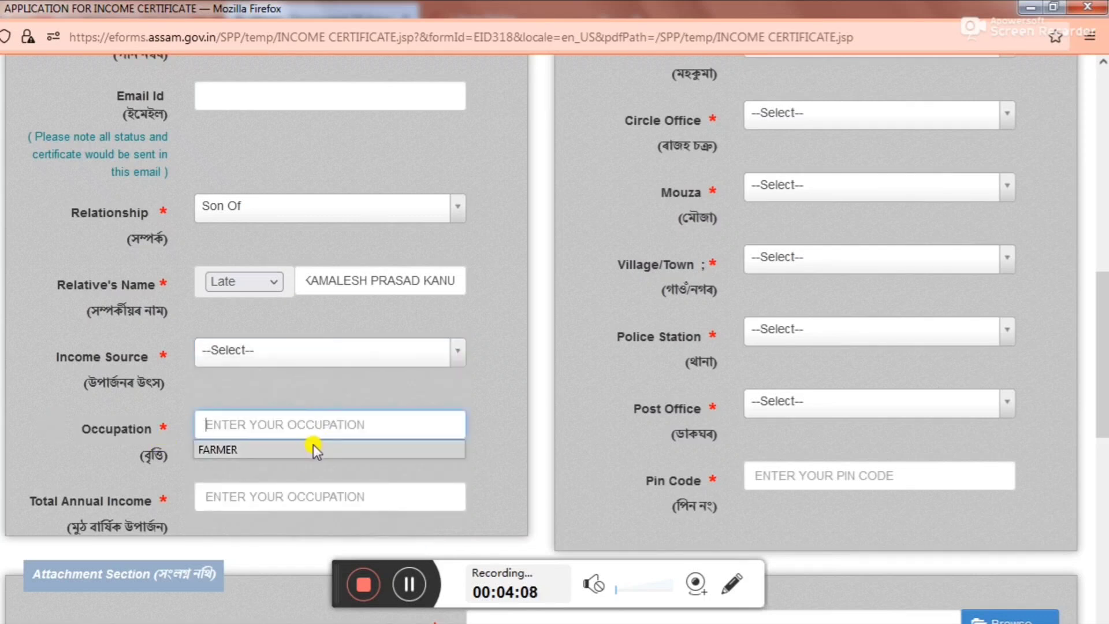
click(362, 385)
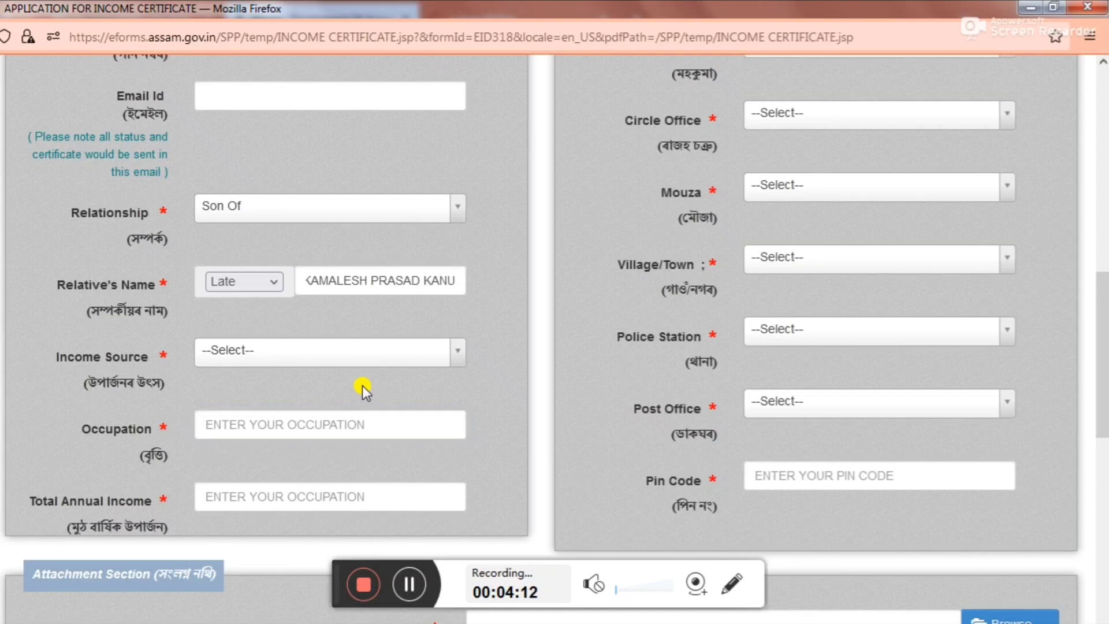
click(292, 414)
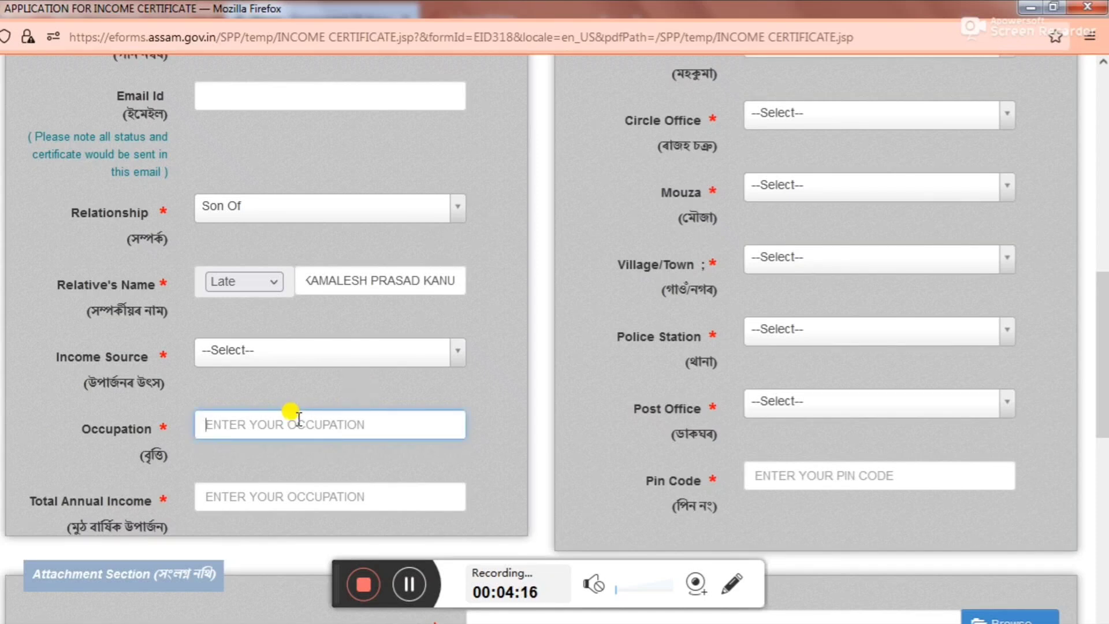
click(289, 496)
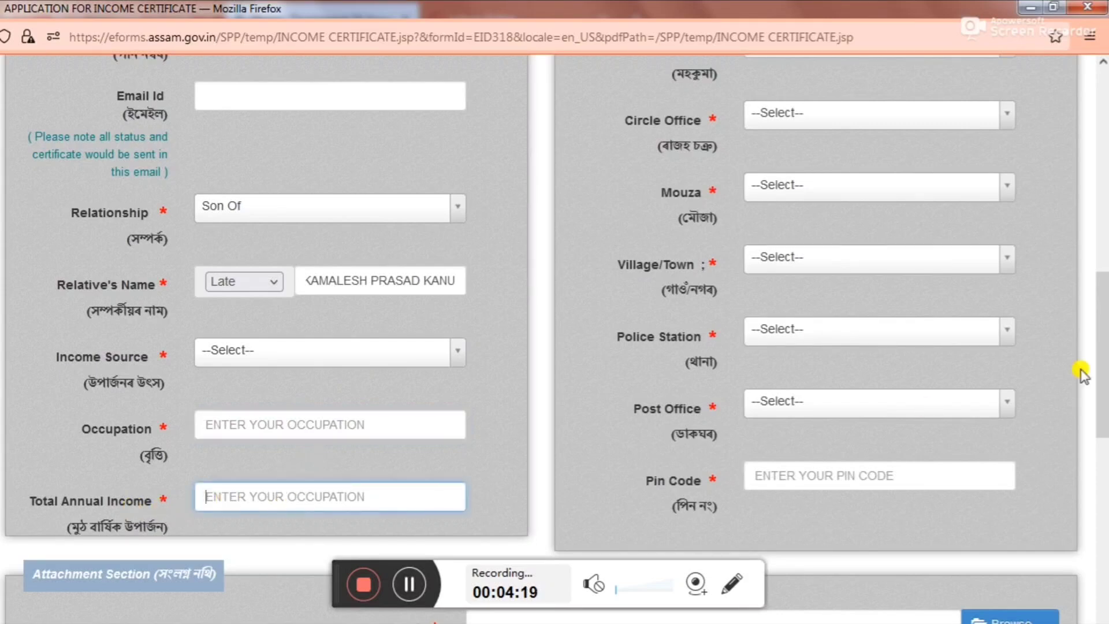
Set the permanent address district to Nagaon.
scroll(1104, 375, down, 2)
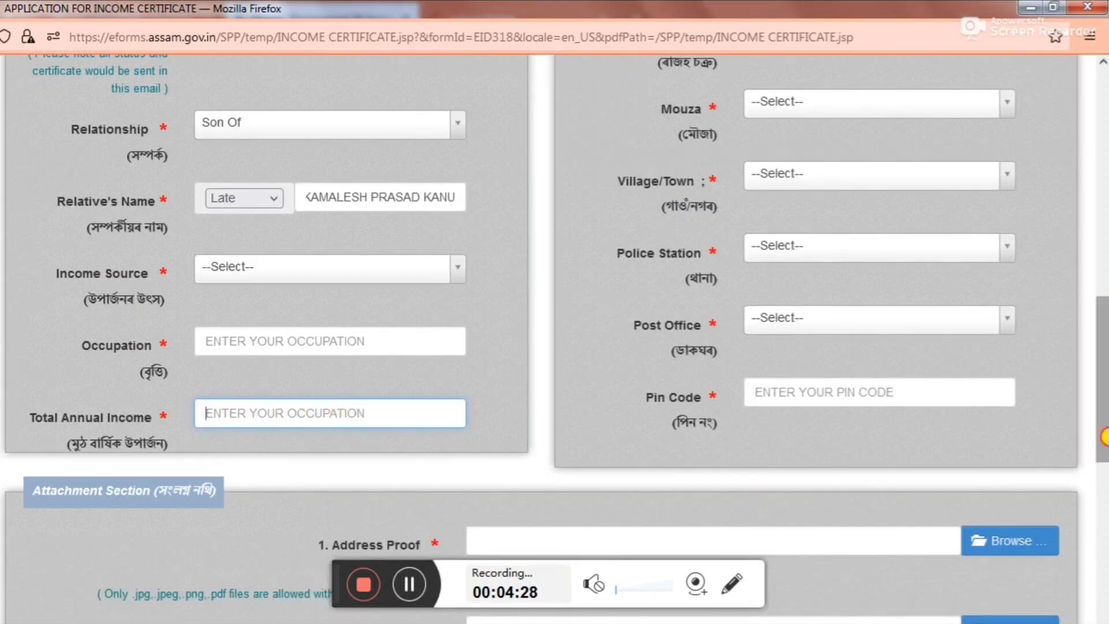
drag(1104, 445, 1104, 281)
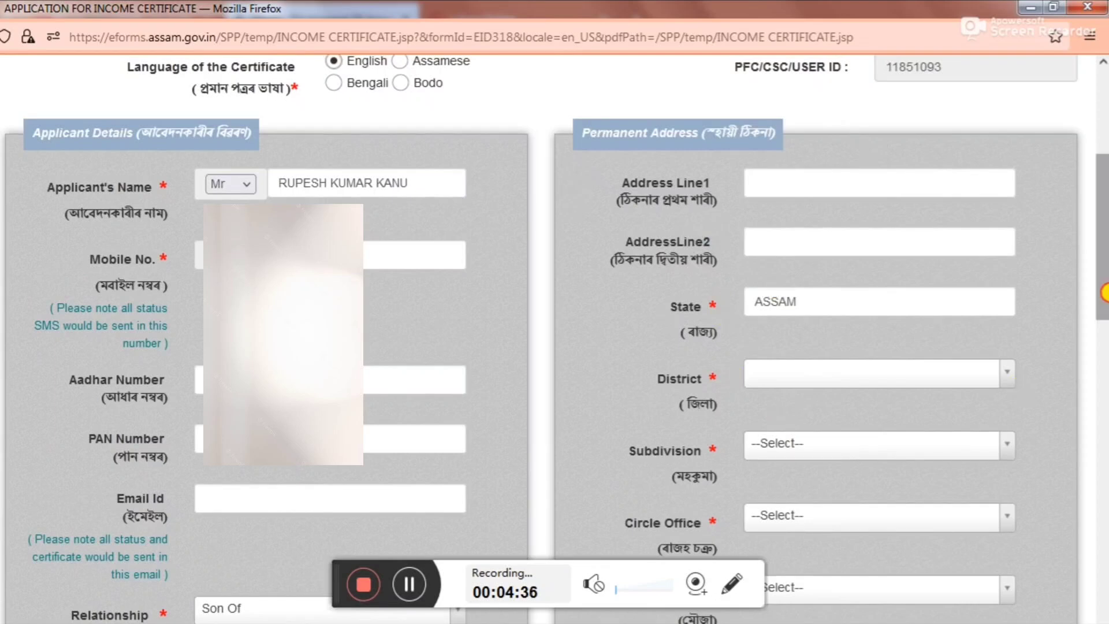
scroll(788, 420, down, 1)
click(781, 325)
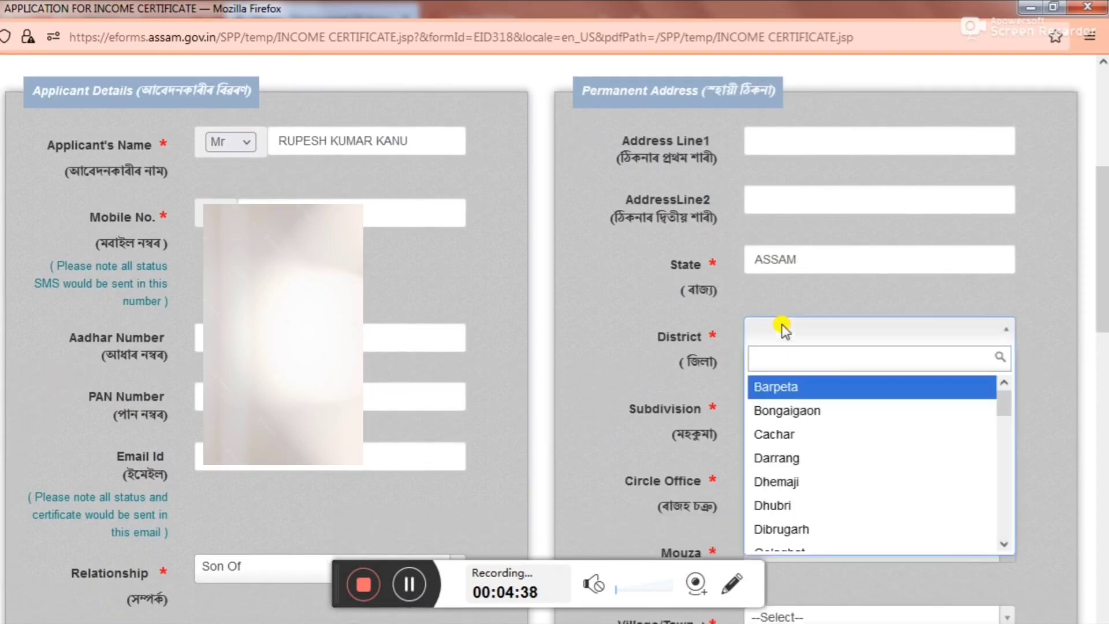
text(na)
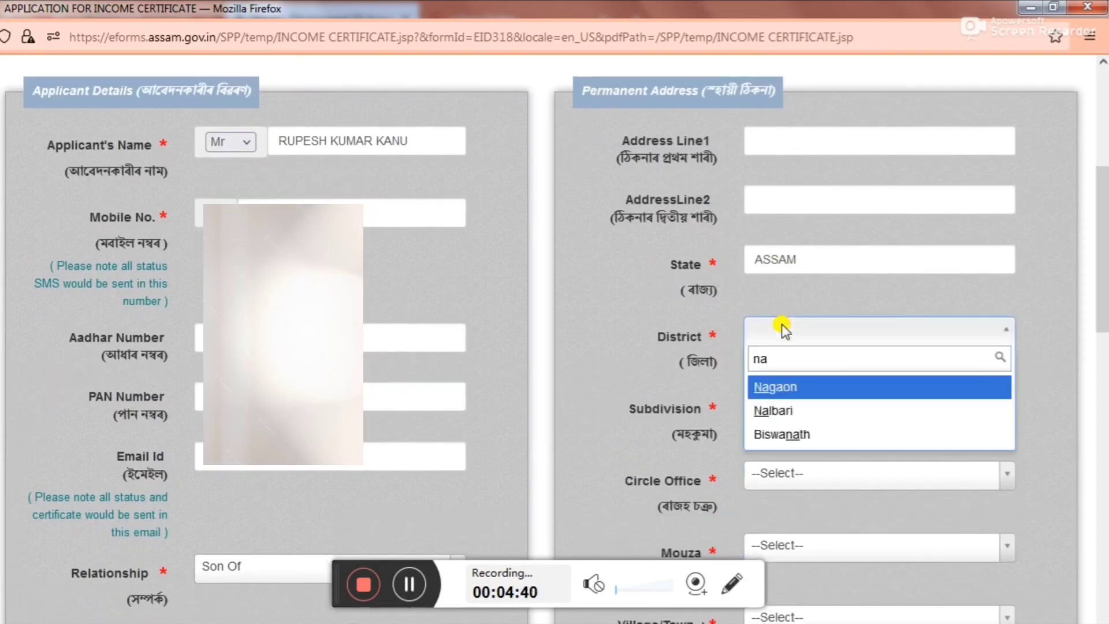
key(Return)
Set both the subdivision and the circle office to Kaliabor.
click(799, 398)
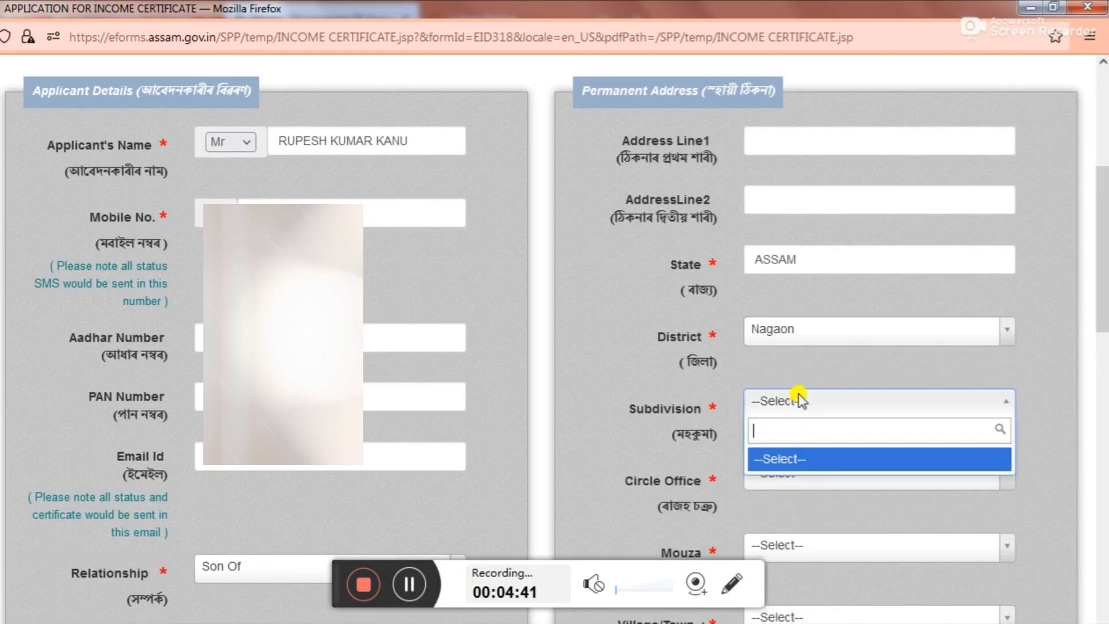
text(ka)
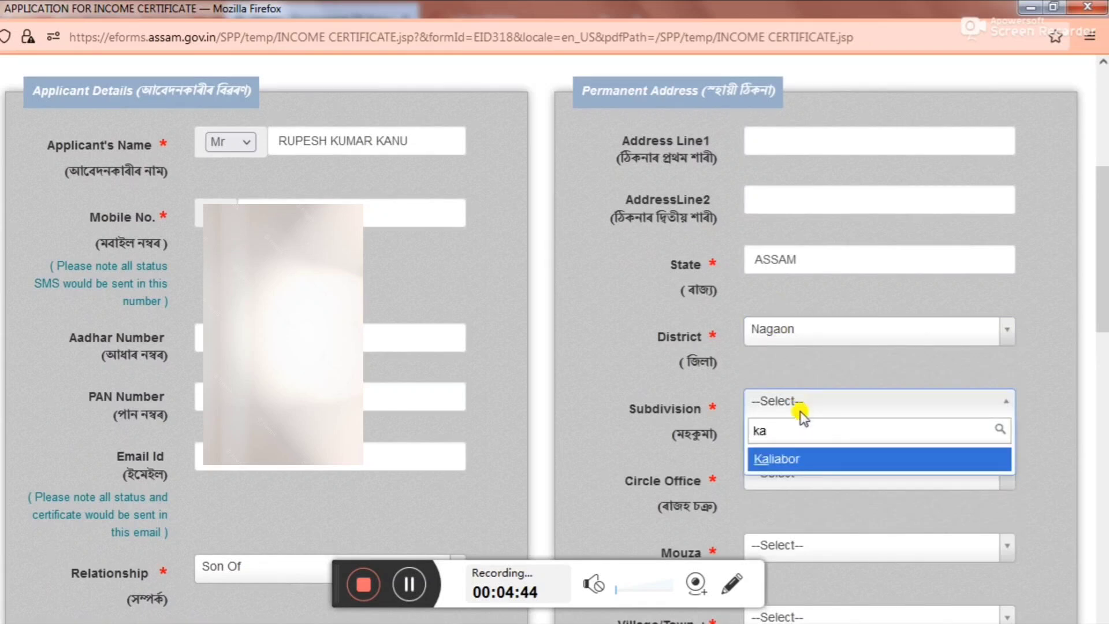
click(800, 458)
click(802, 475)
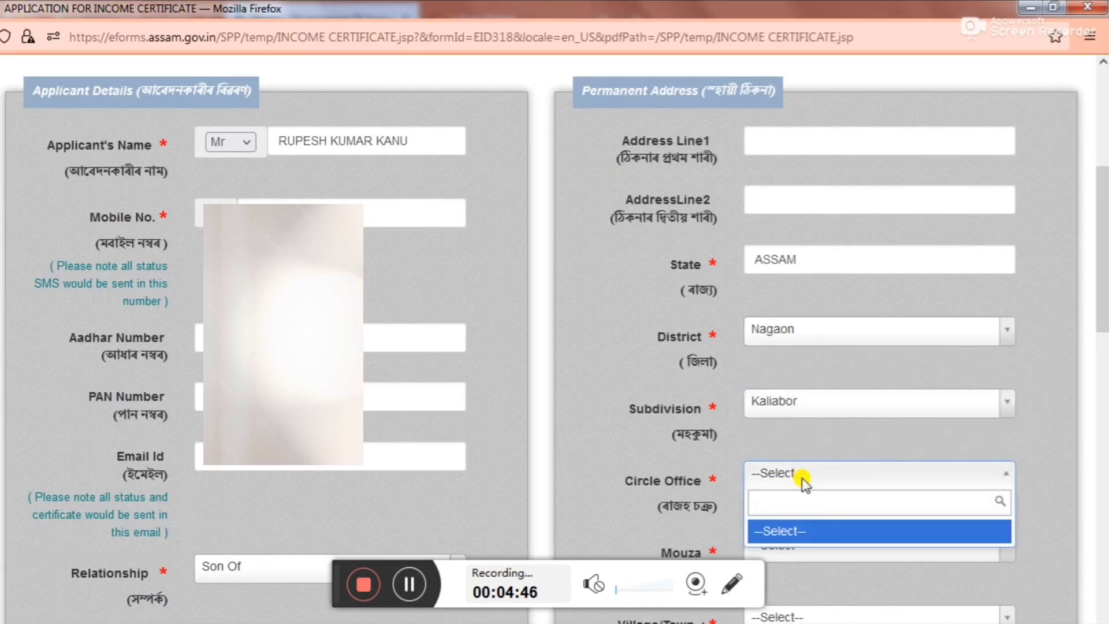
text(ka)
click(824, 531)
Choose Chatial as the mouza.
drag(1105, 291, 1105, 327)
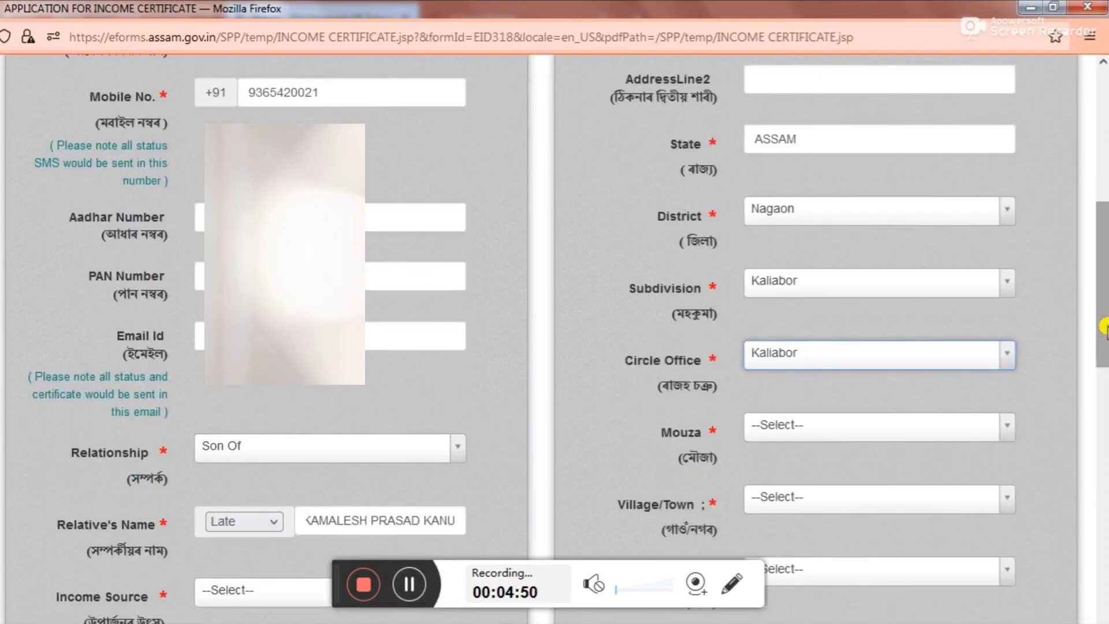
click(784, 426)
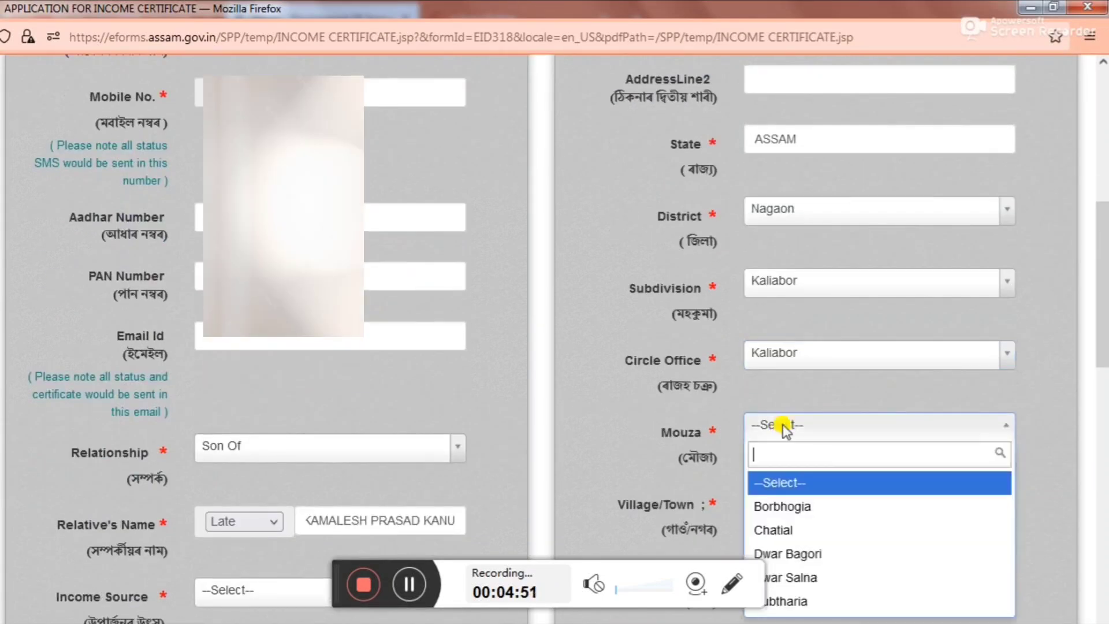
click(786, 530)
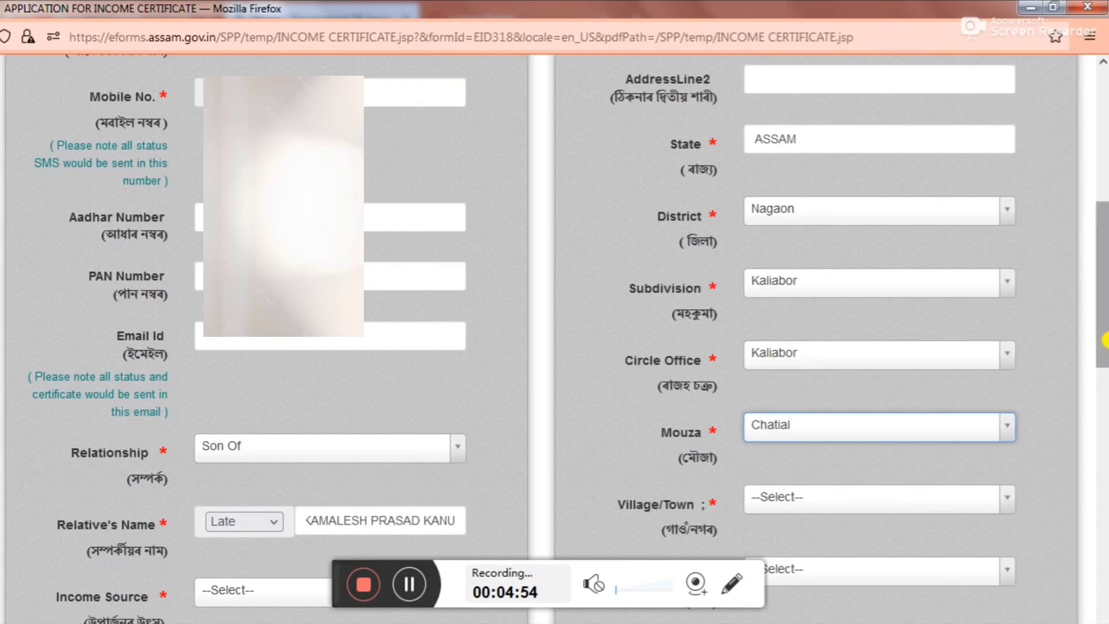
drag(1105, 328, 1104, 358)
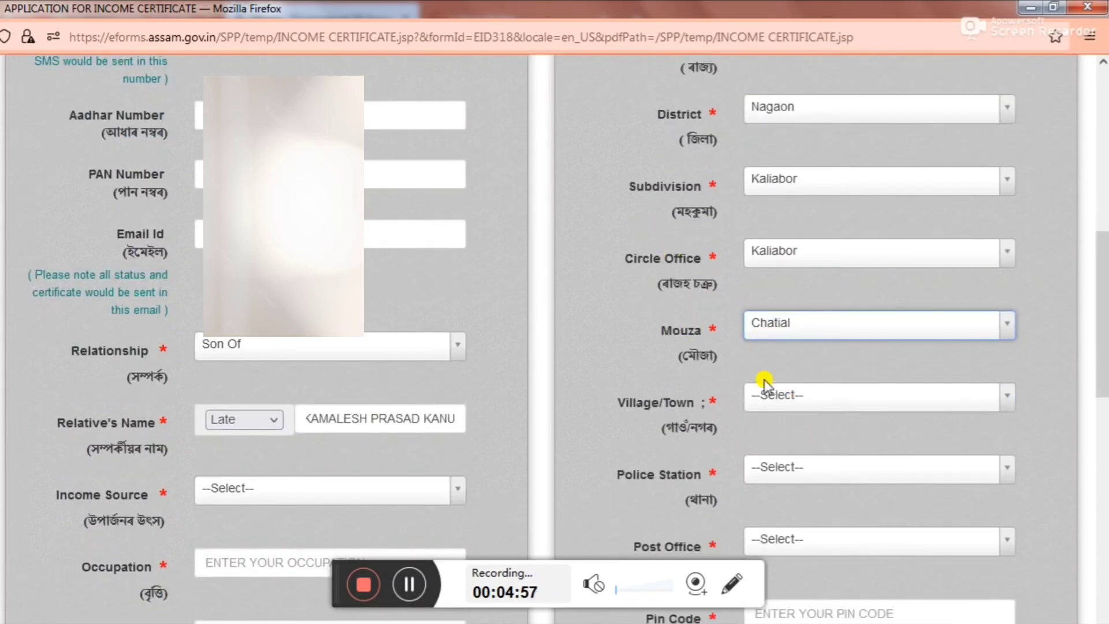
Set the village to Nizari Gaon and the police station to KALIABOR.
click(792, 412)
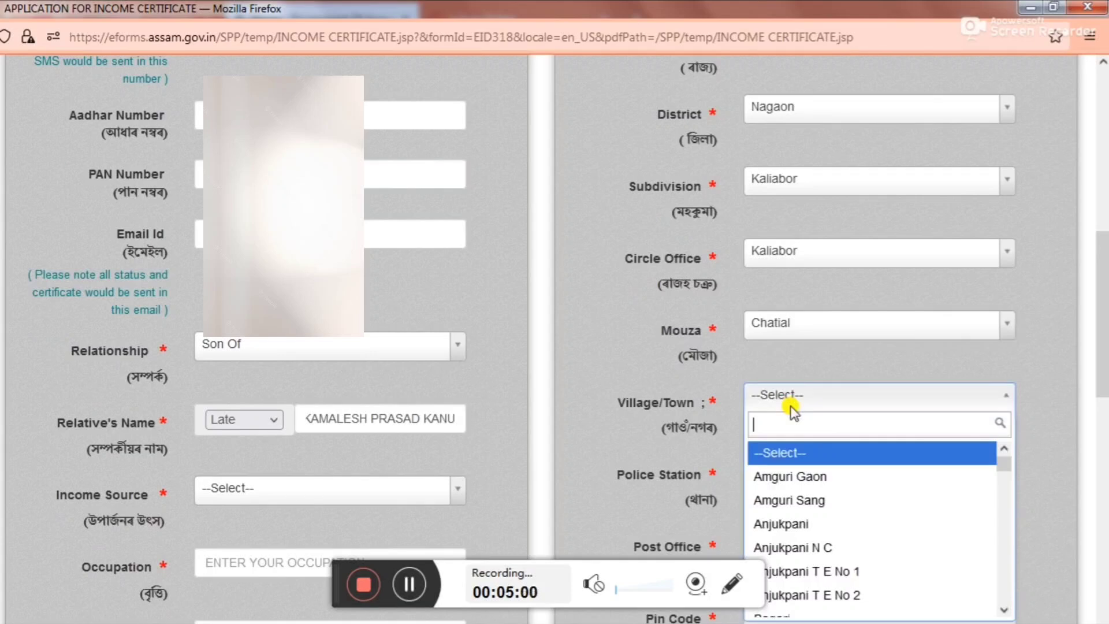
text(niza)
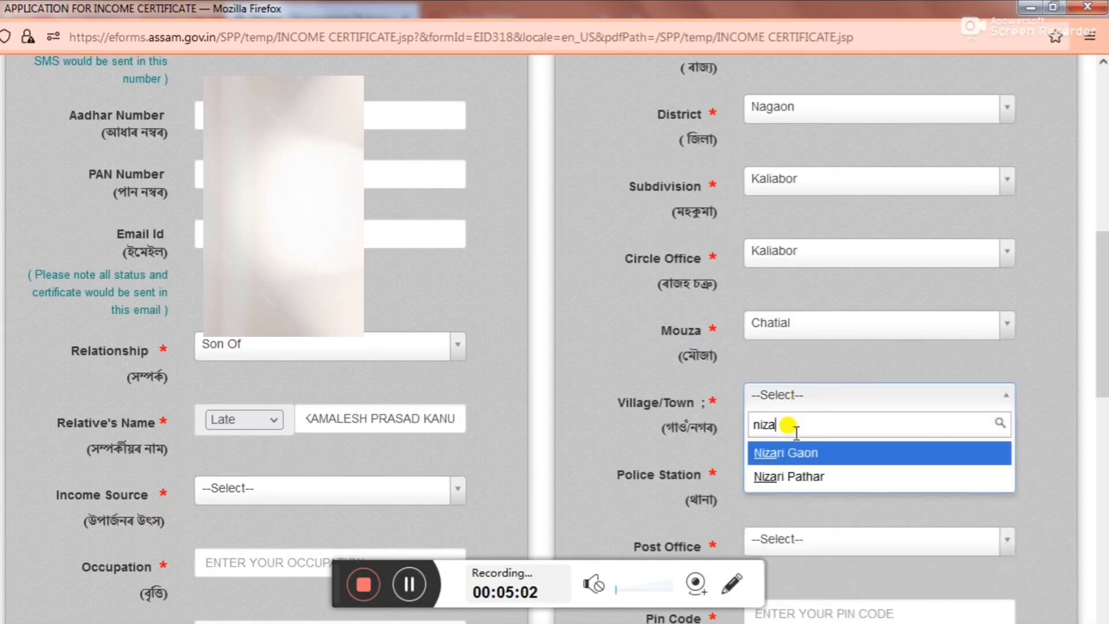
click(795, 452)
scroll(1104, 350, down, 3)
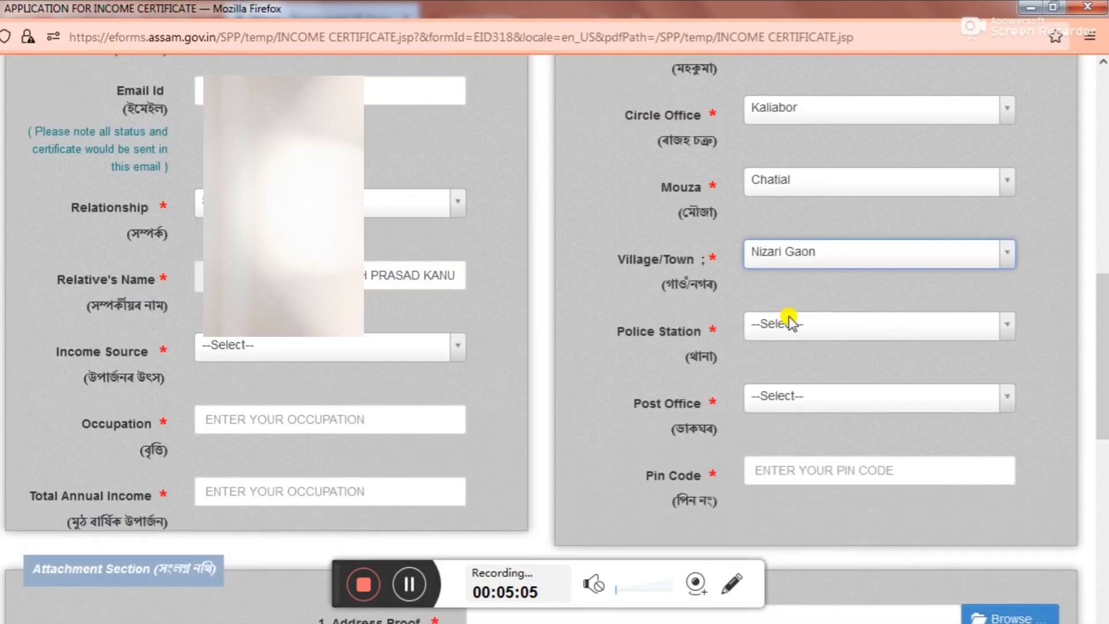
click(788, 321)
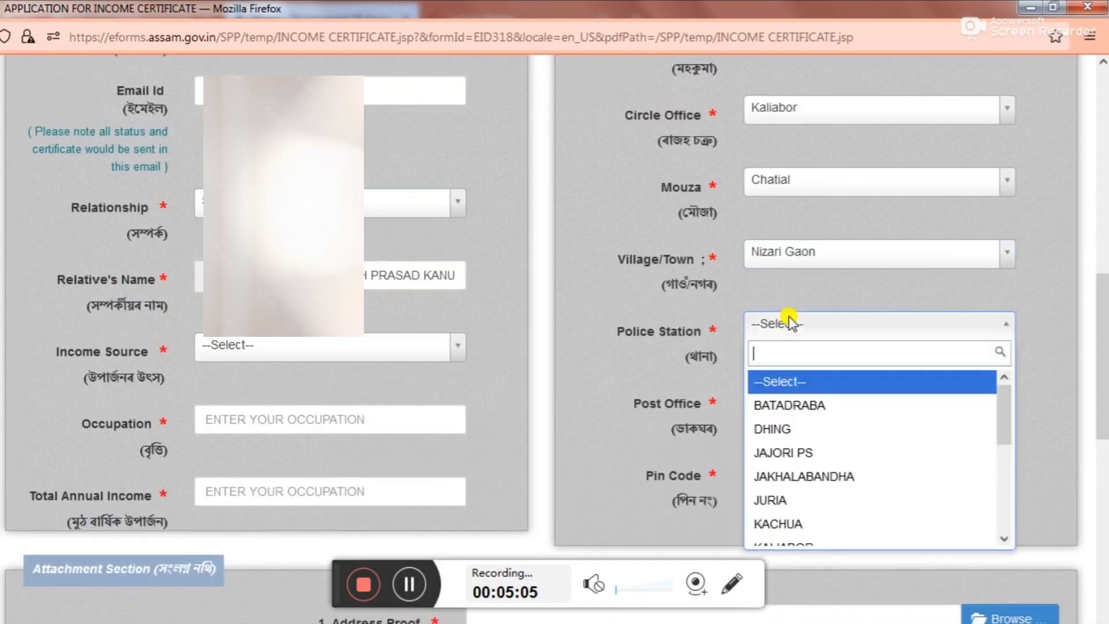
text(k)
click(803, 428)
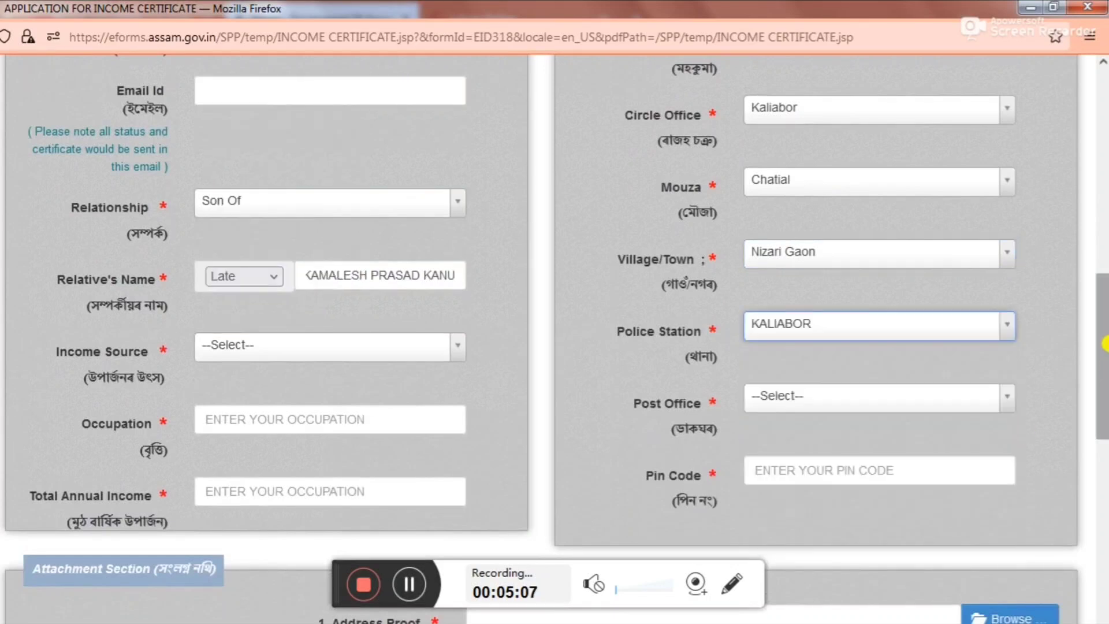
Set the post office to Missa S.O and enter pin code 782138.
scroll(796, 358, down, 1)
click(795, 332)
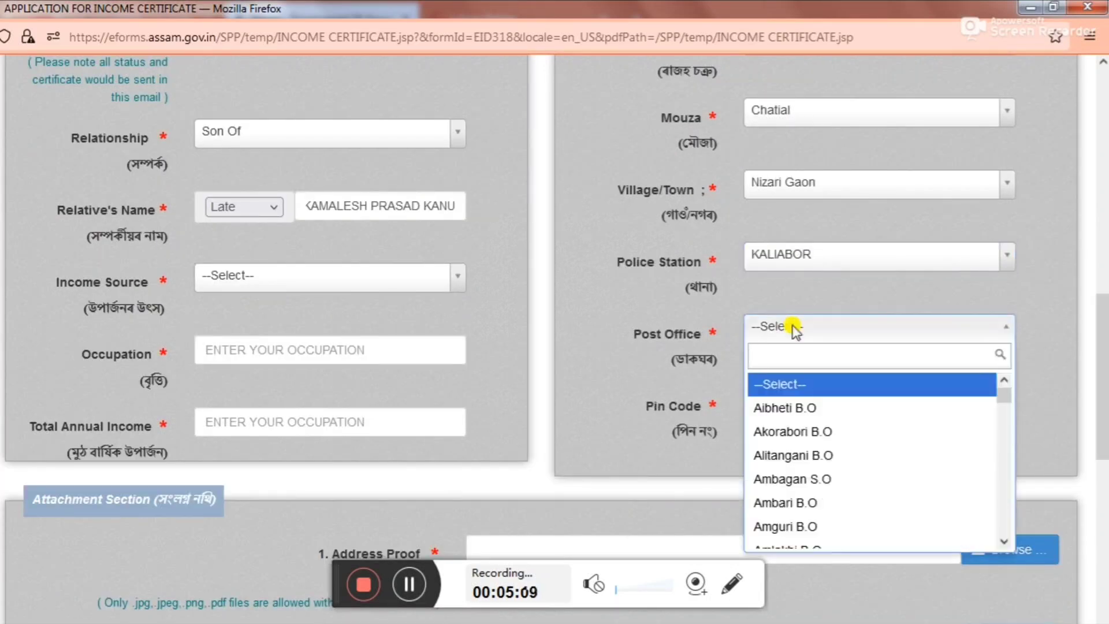
text(miss)
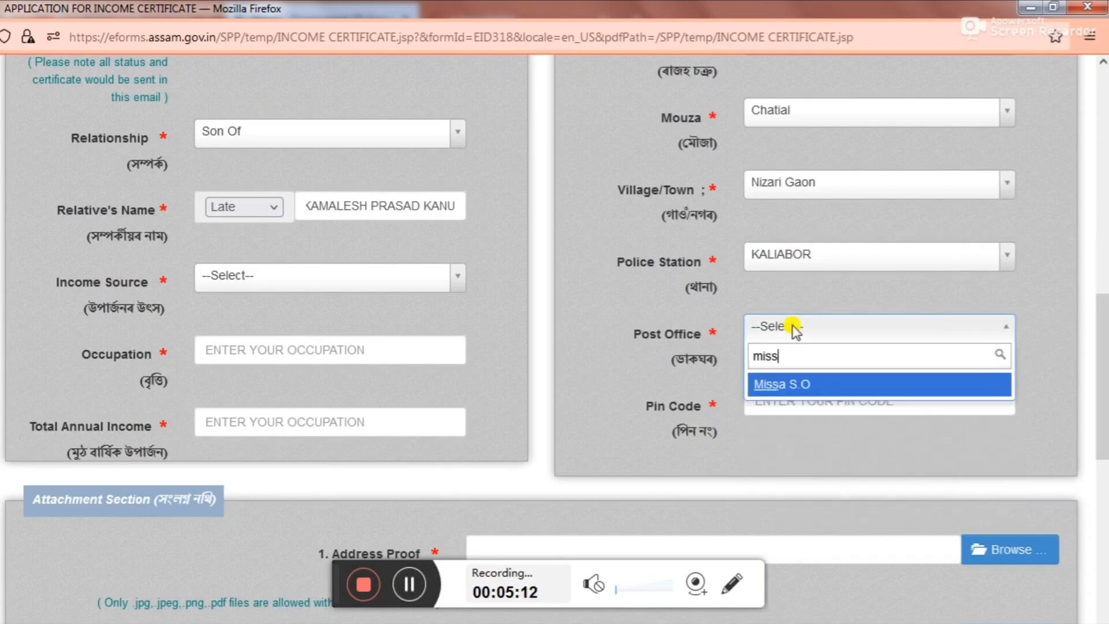
click(804, 381)
click(794, 398)
text(782138)
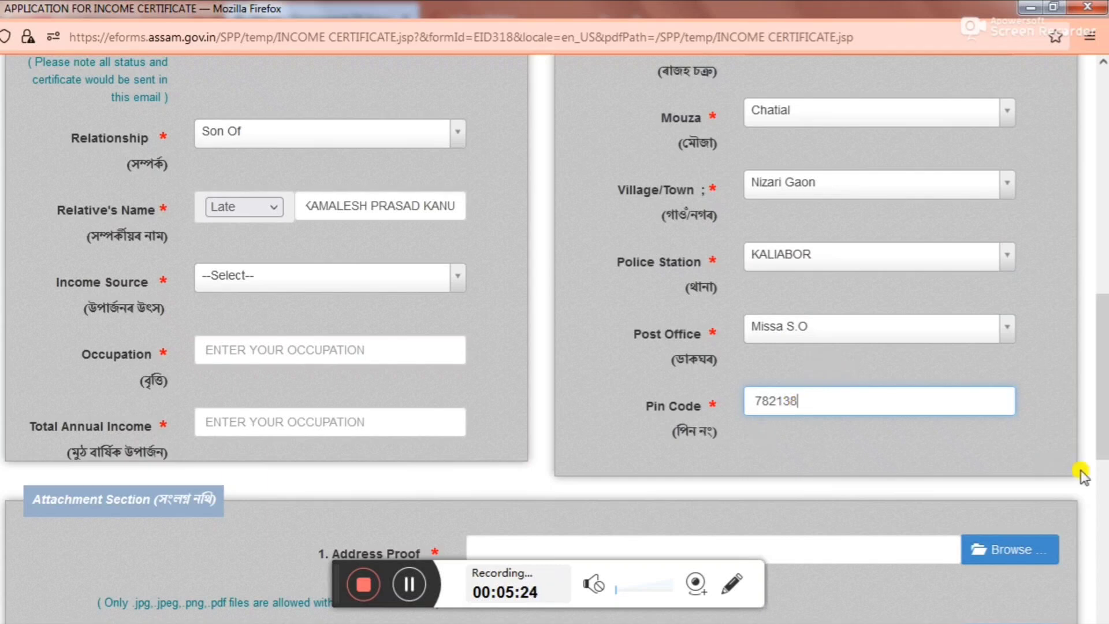
drag(1103, 386, 1104, 481)
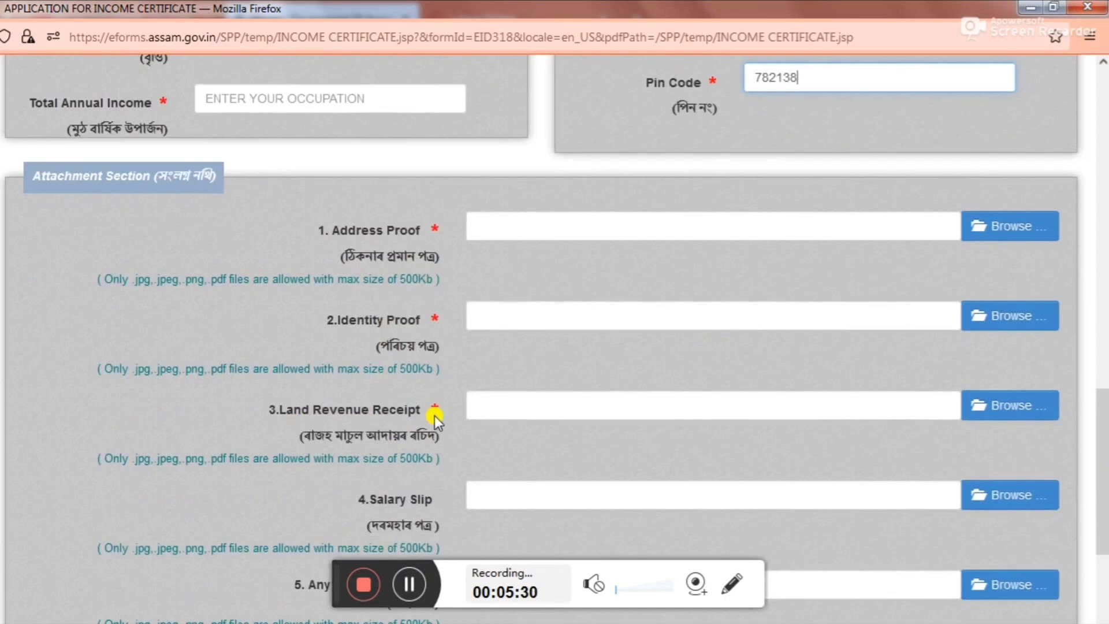
drag(1104, 427, 1104, 453)
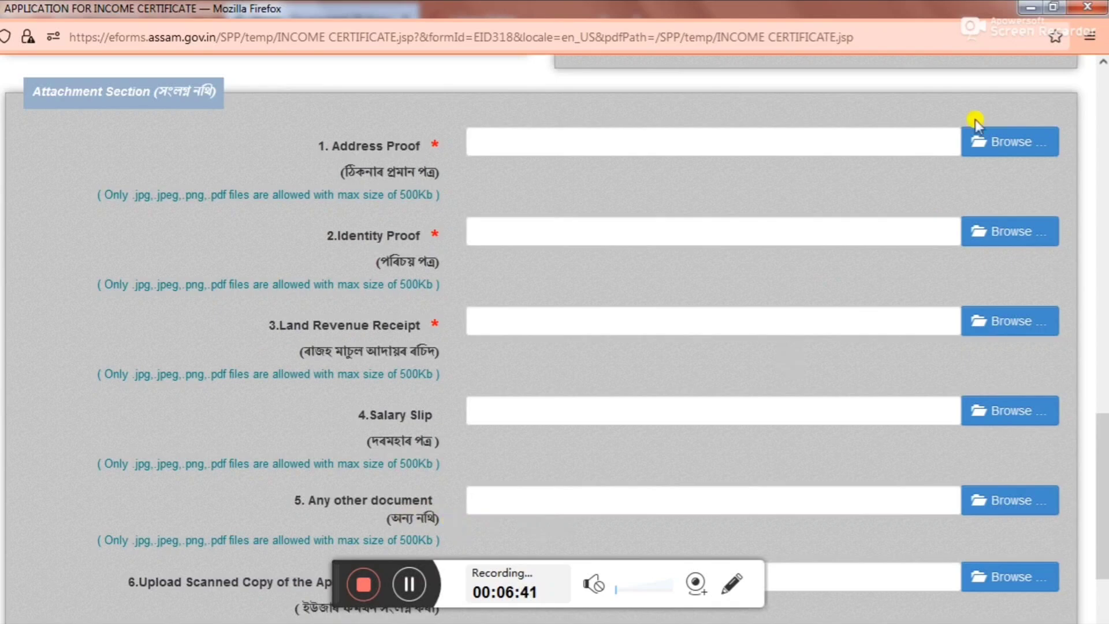
Minimise the browser windows, open the desktop RUPESH folder and view the Untitled-1 copy Aadhaar scan.
click(1030, 7)
click(1031, 7)
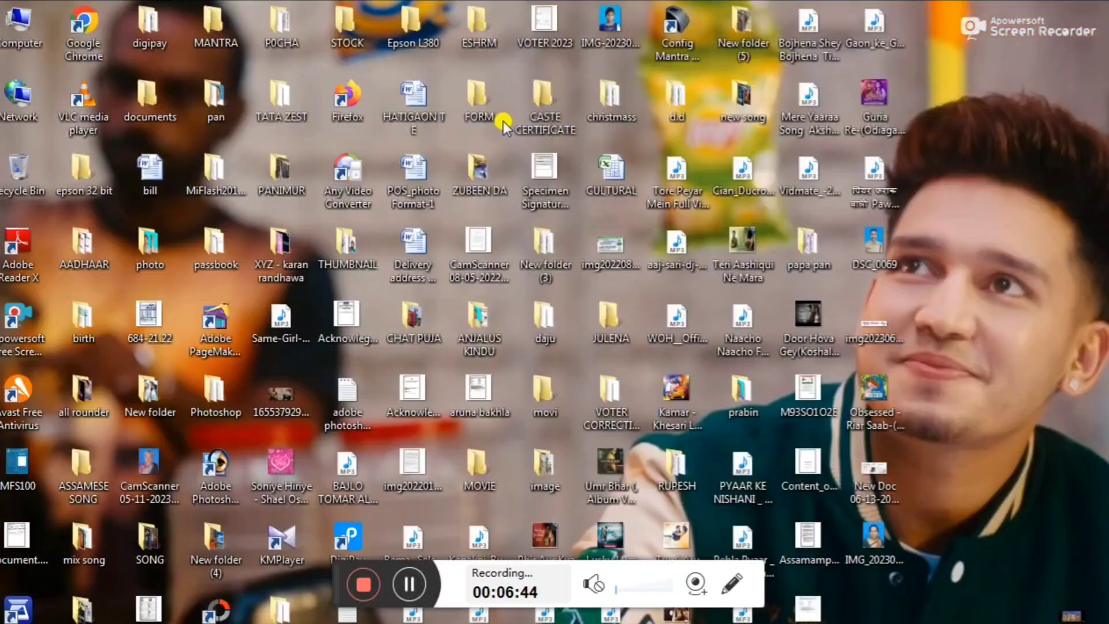
click(669, 456)
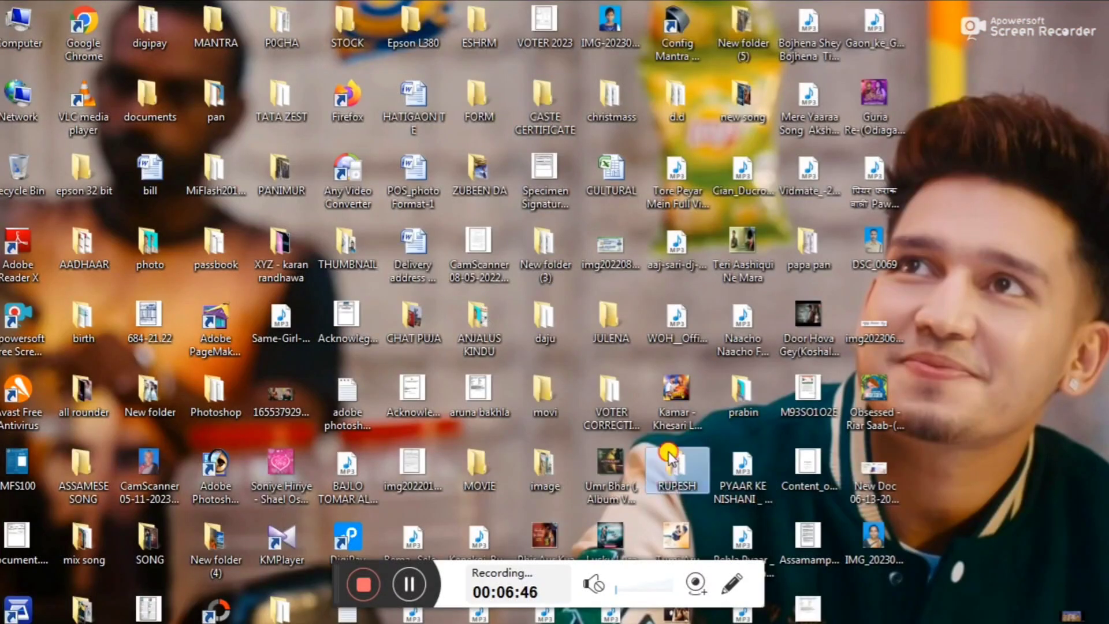
double_click(669, 456)
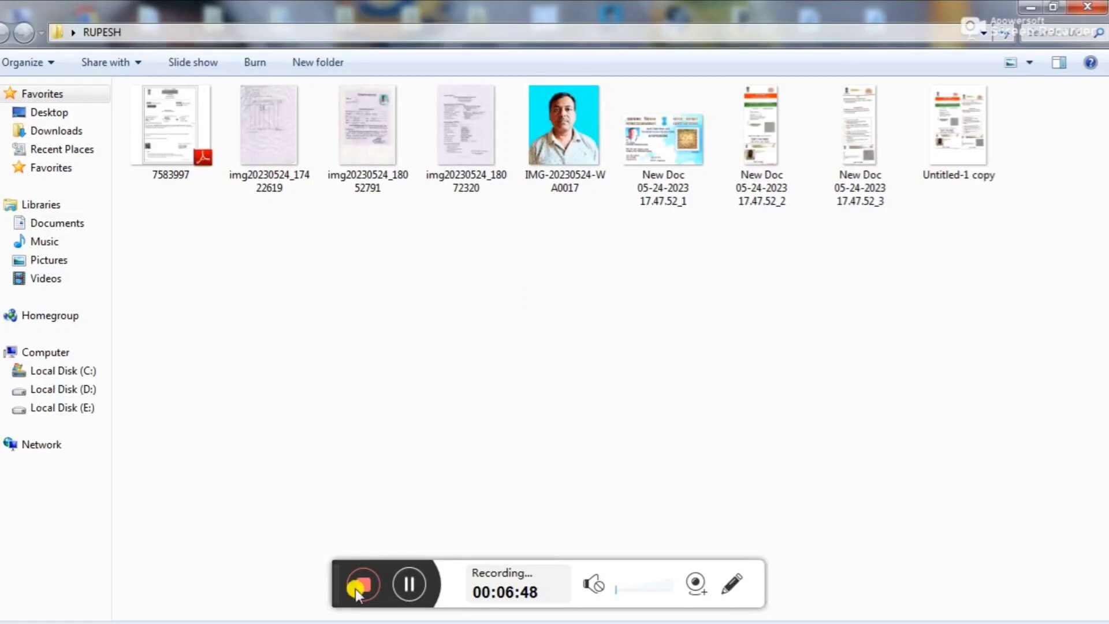
click(962, 152)
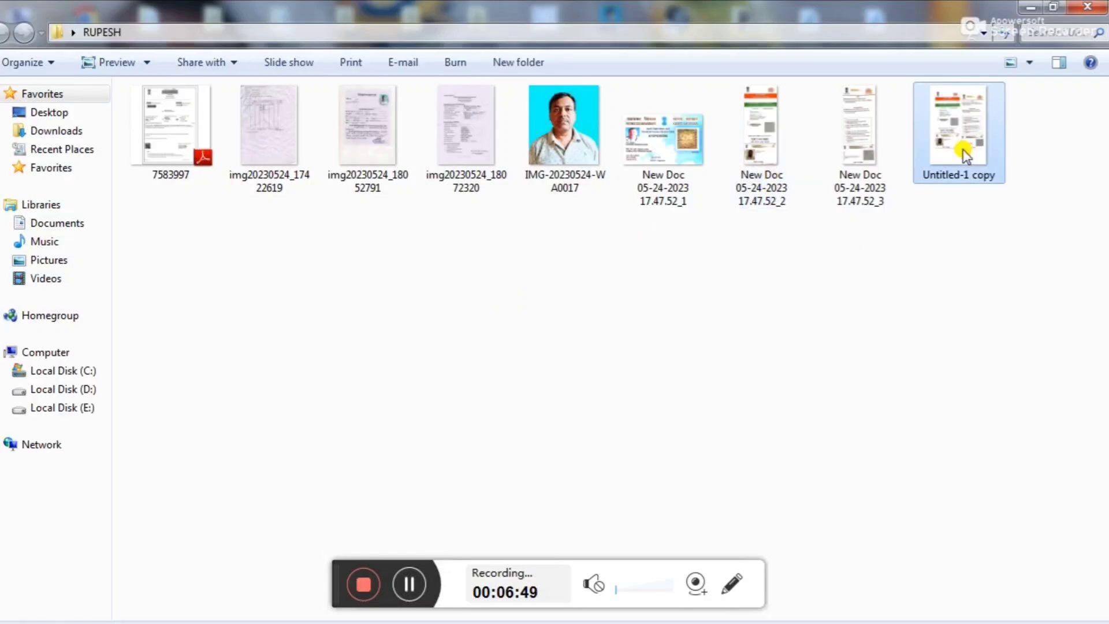
double_click(962, 149)
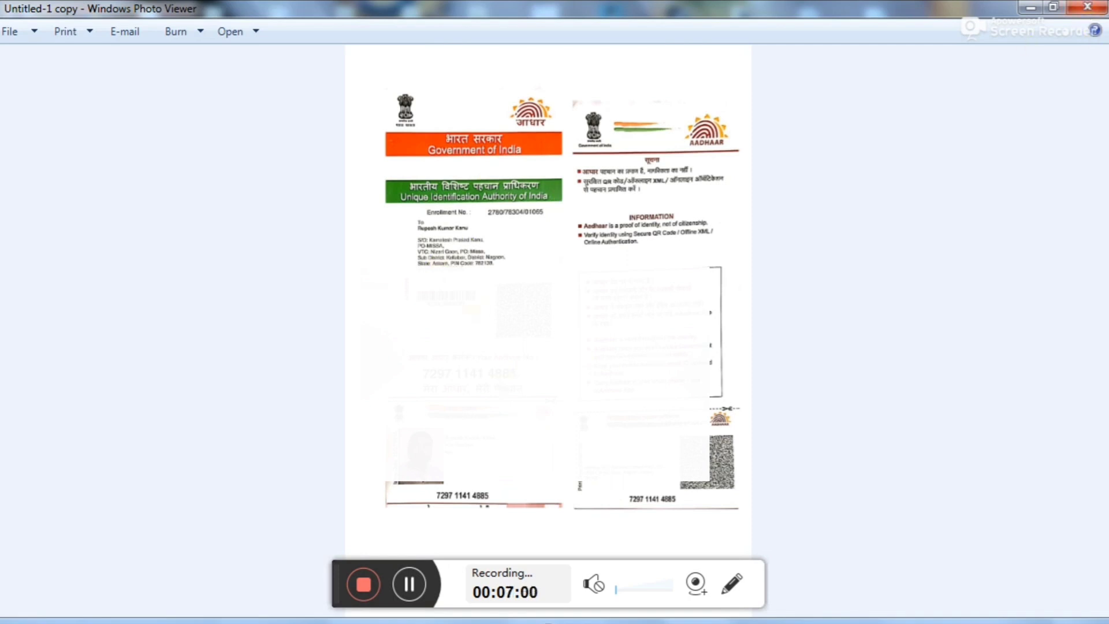
View and close the PAN card scan and the img20230524_17422619 land revenue receipt.
click(1088, 5)
double_click(638, 175)
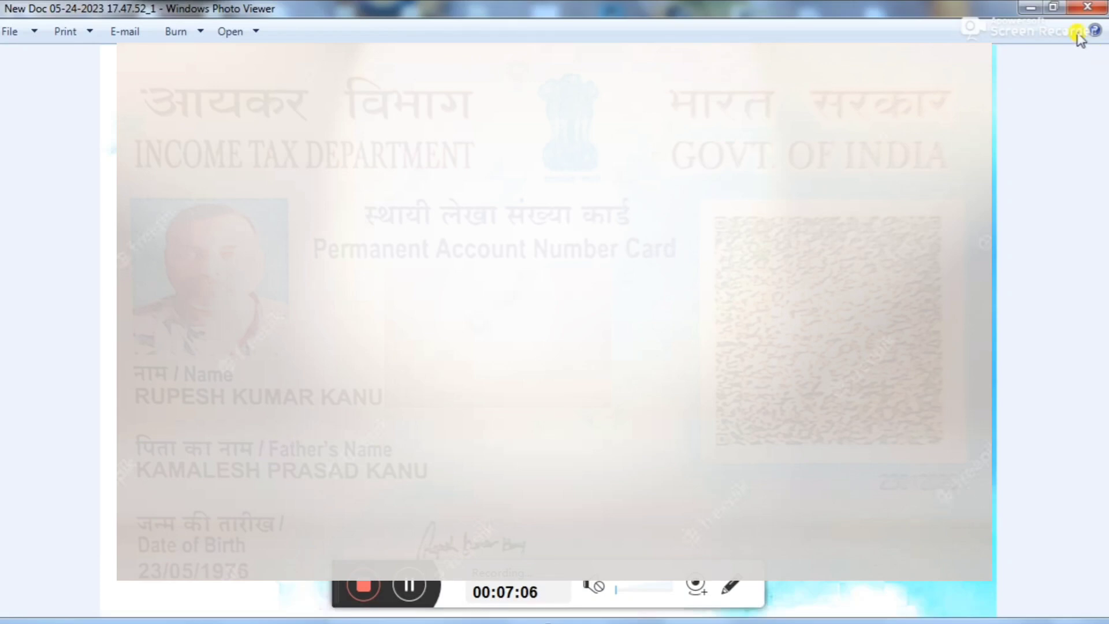
click(1087, 6)
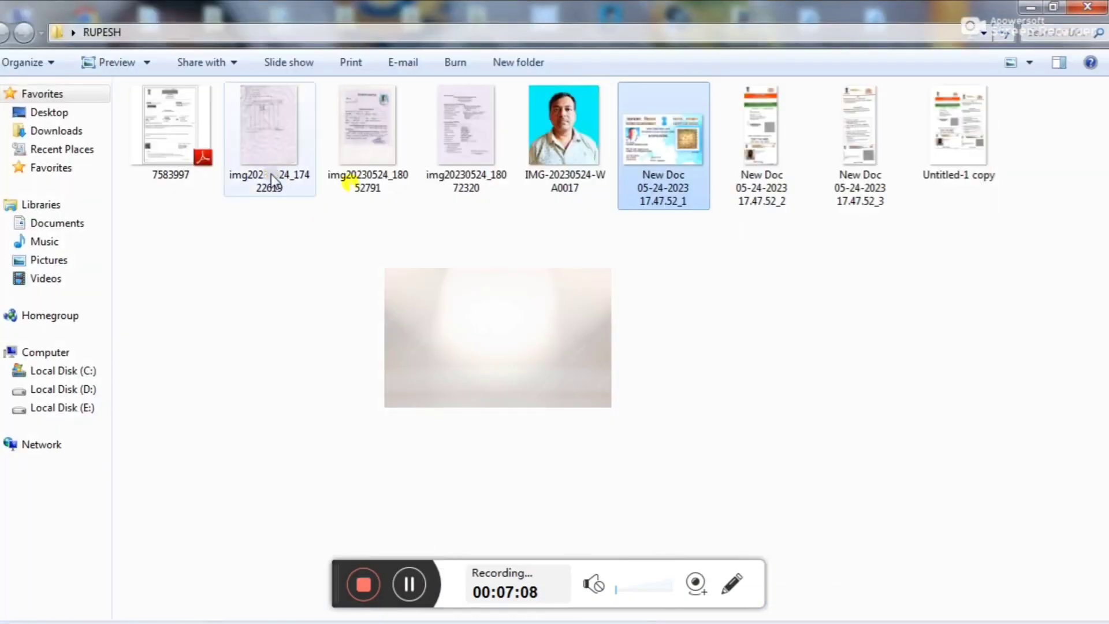
click(278, 161)
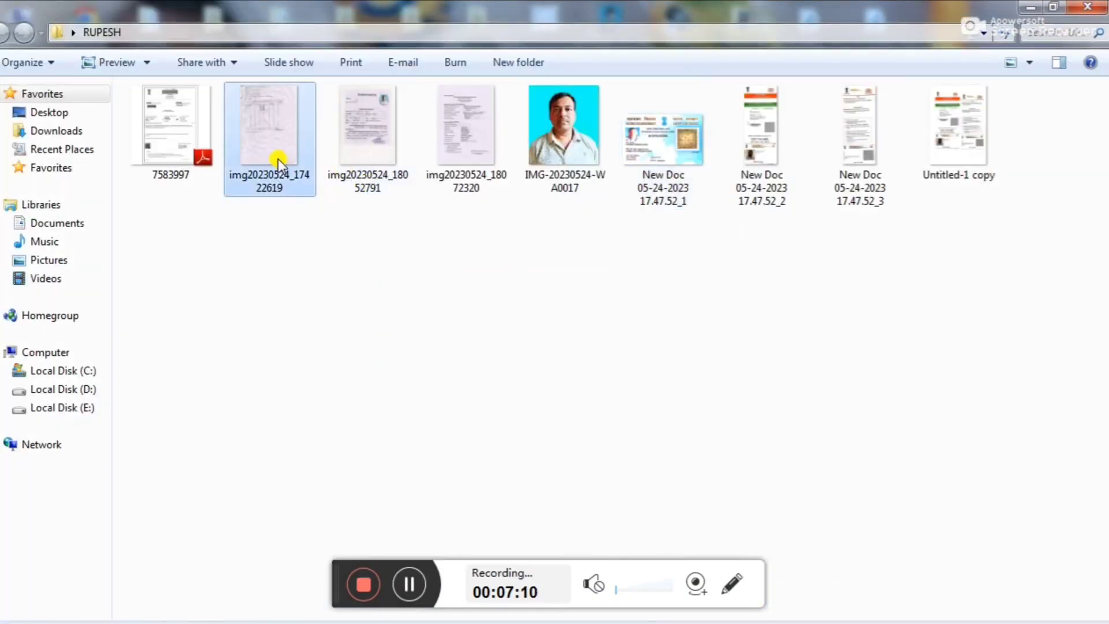
double_click(278, 158)
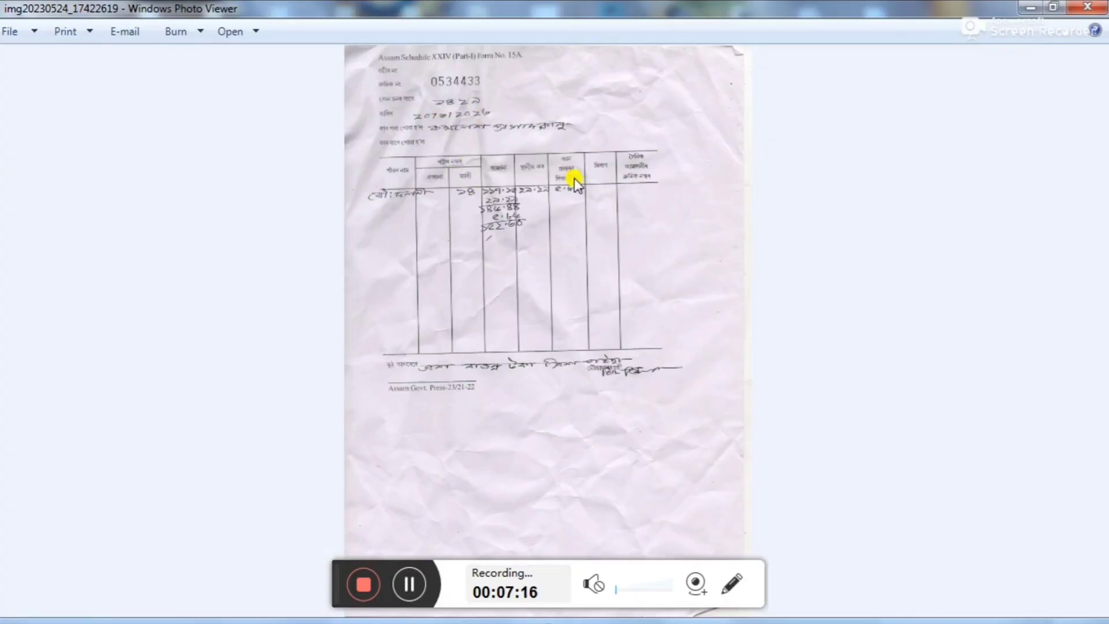
click(1087, 7)
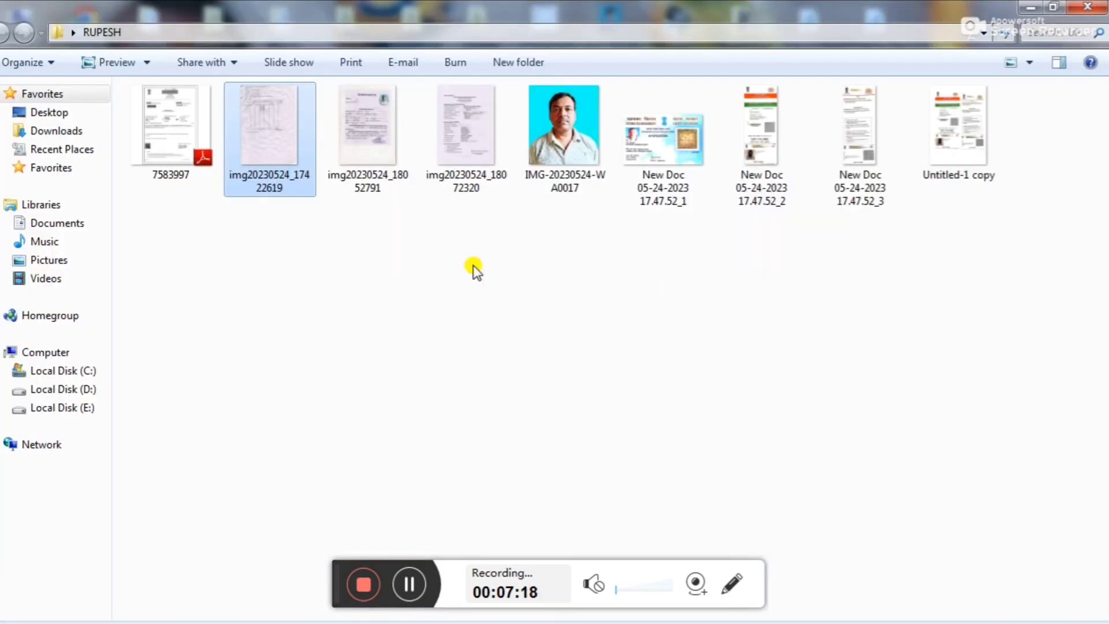
View the img20230524_18052791 Gaon Pradhan certificate, close it, and bring the browser back.
double_click(392, 167)
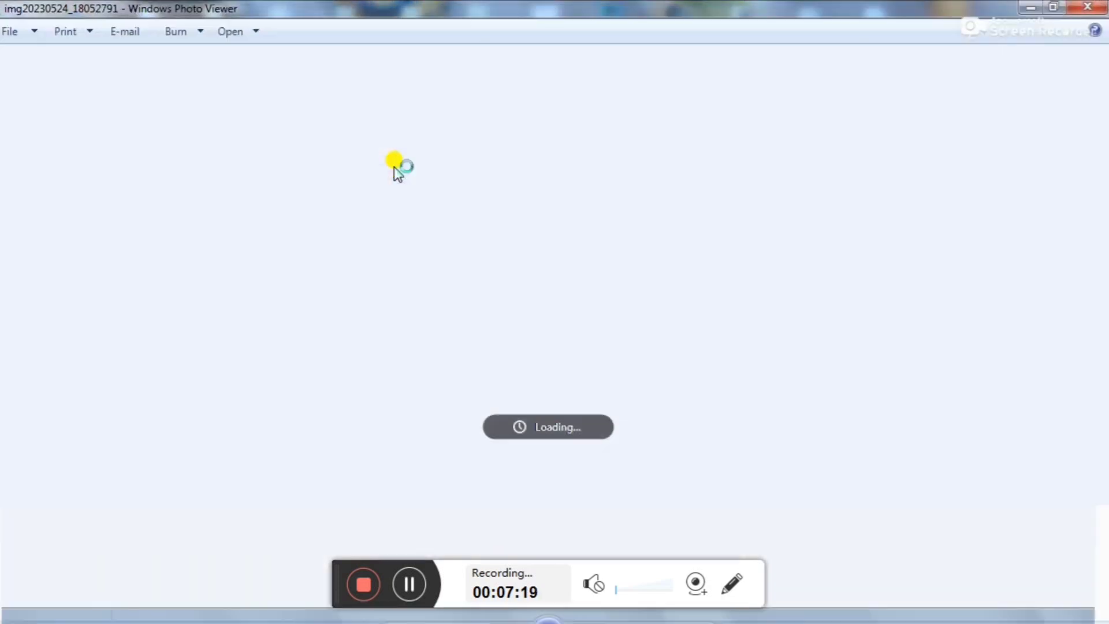
scroll(470, 387, up, 5)
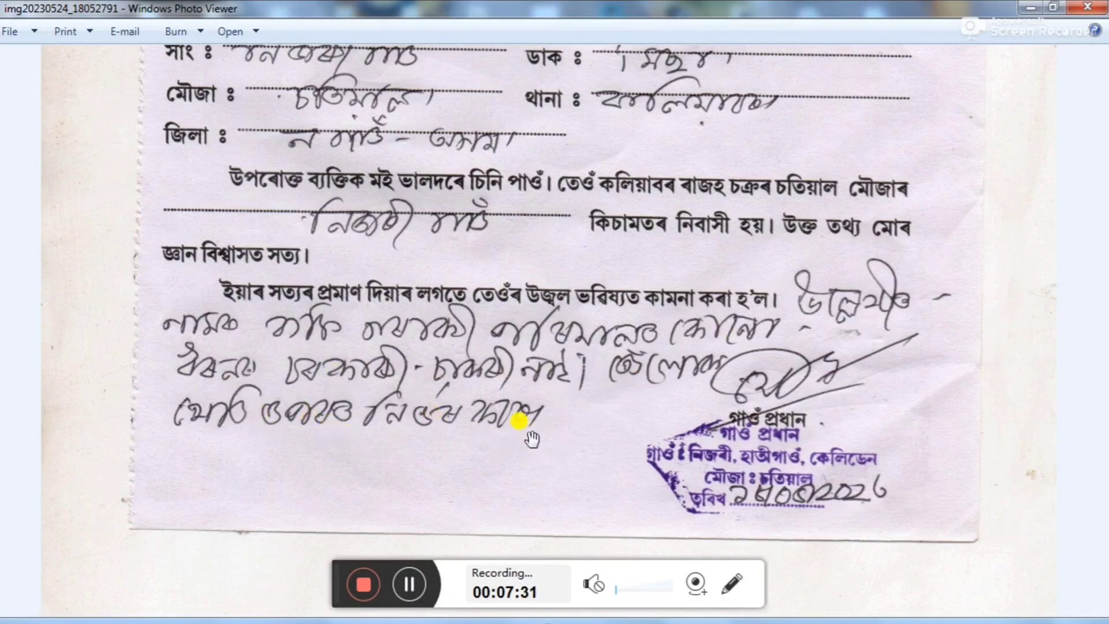
click(1094, 7)
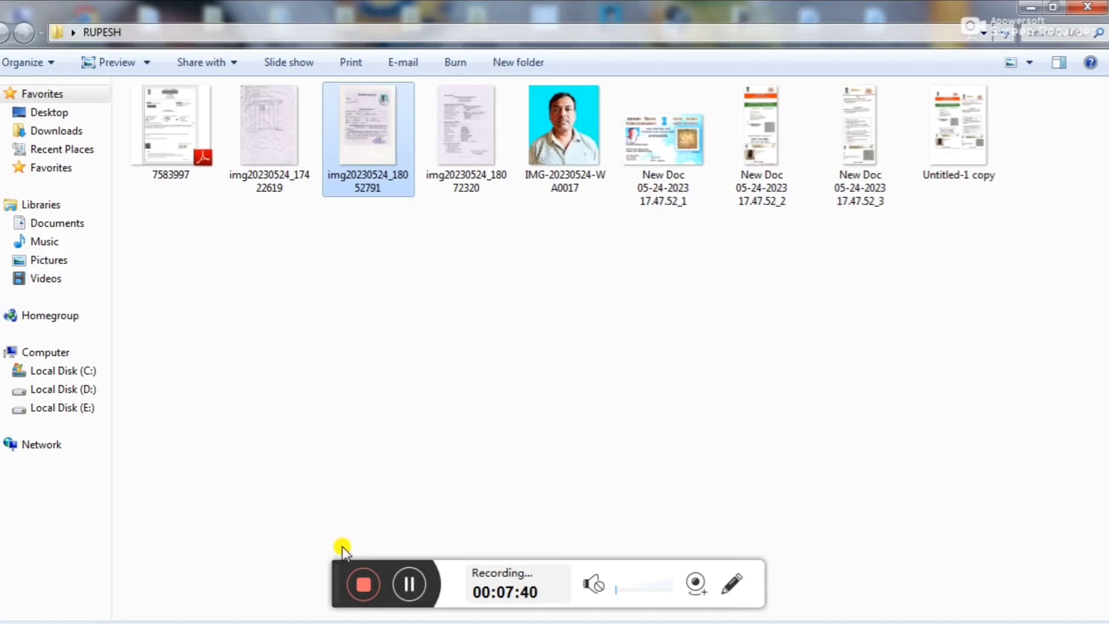
click(249, 623)
Enter 1 in No of Pages to be Printed on the income certificate form.
click(294, 609)
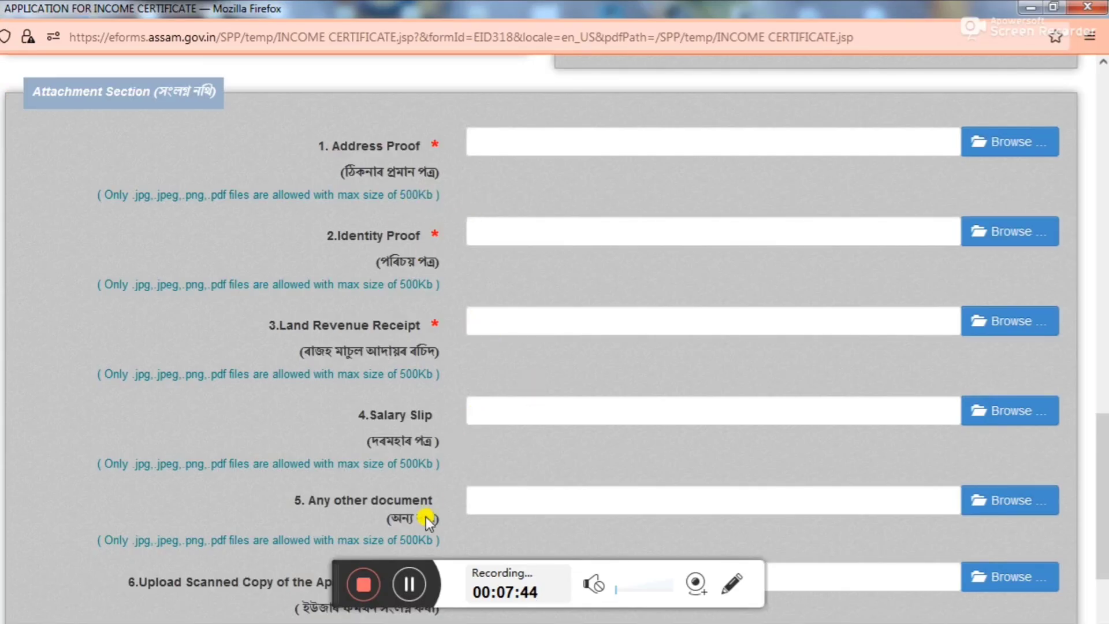
scroll(1104, 540, down, 3)
drag(1107, 540, 1107, 556)
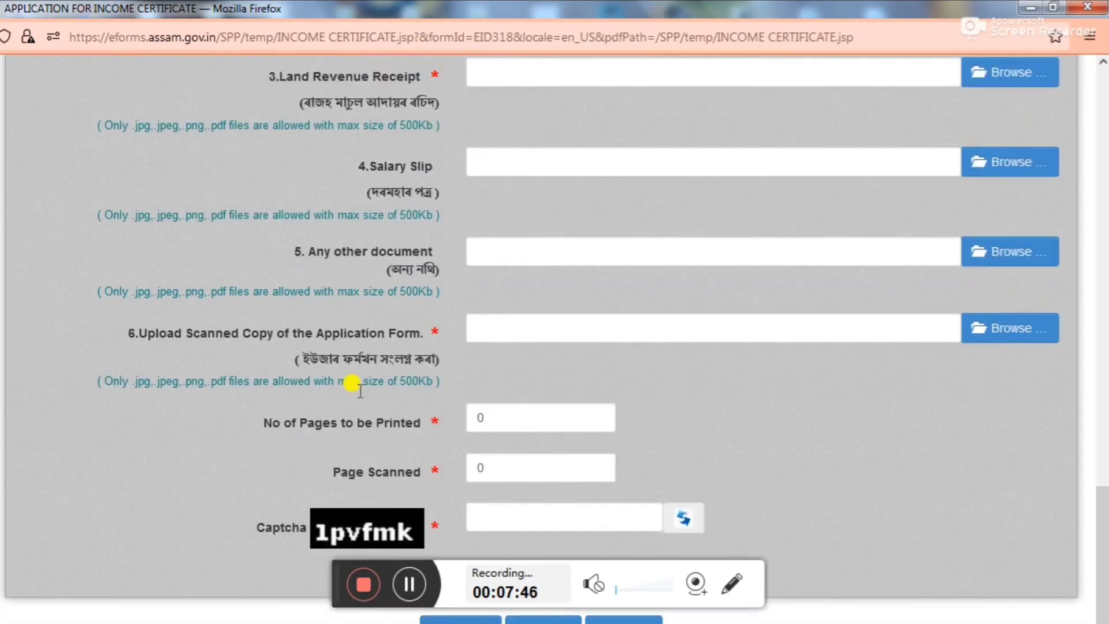
click(497, 419)
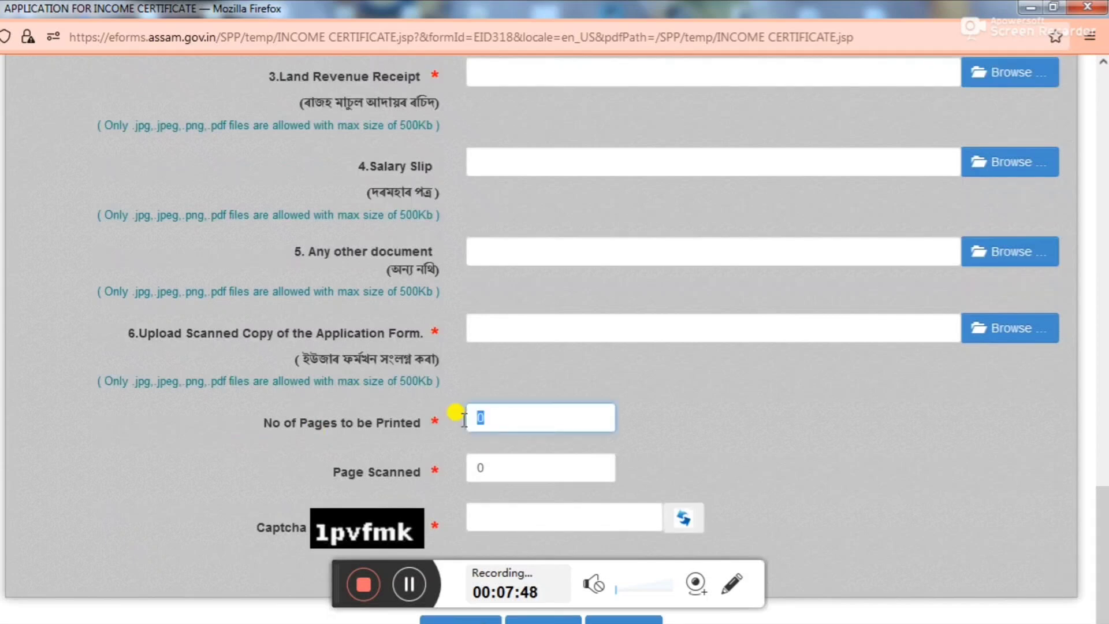
text(1)
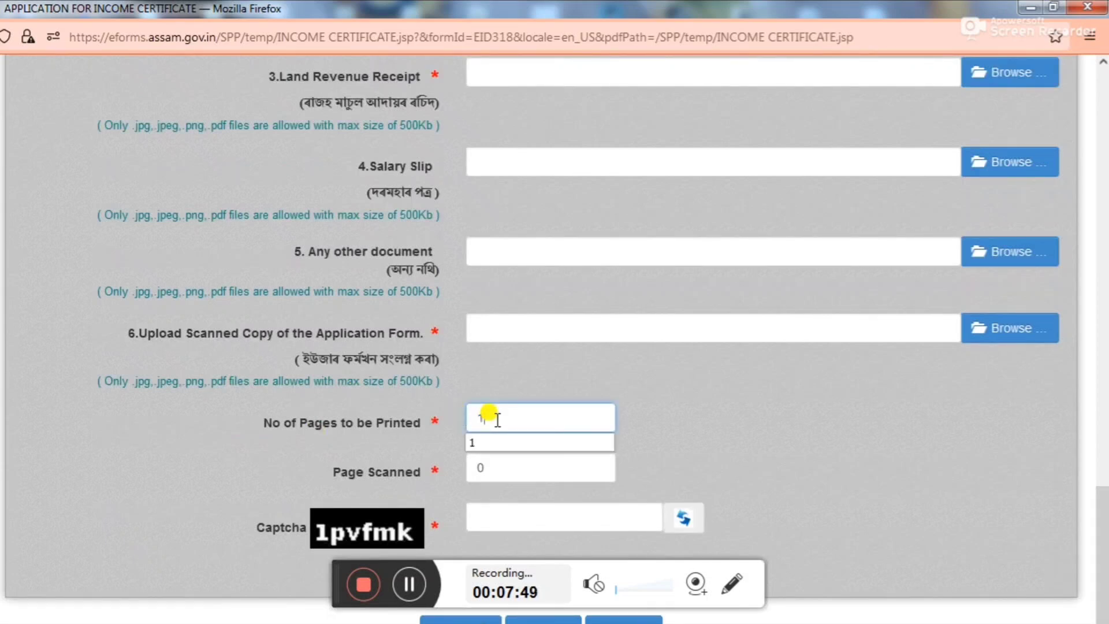
click(510, 435)
Change Page Scanned to 5 and type the displayed captcha text.
drag(491, 468, 467, 469)
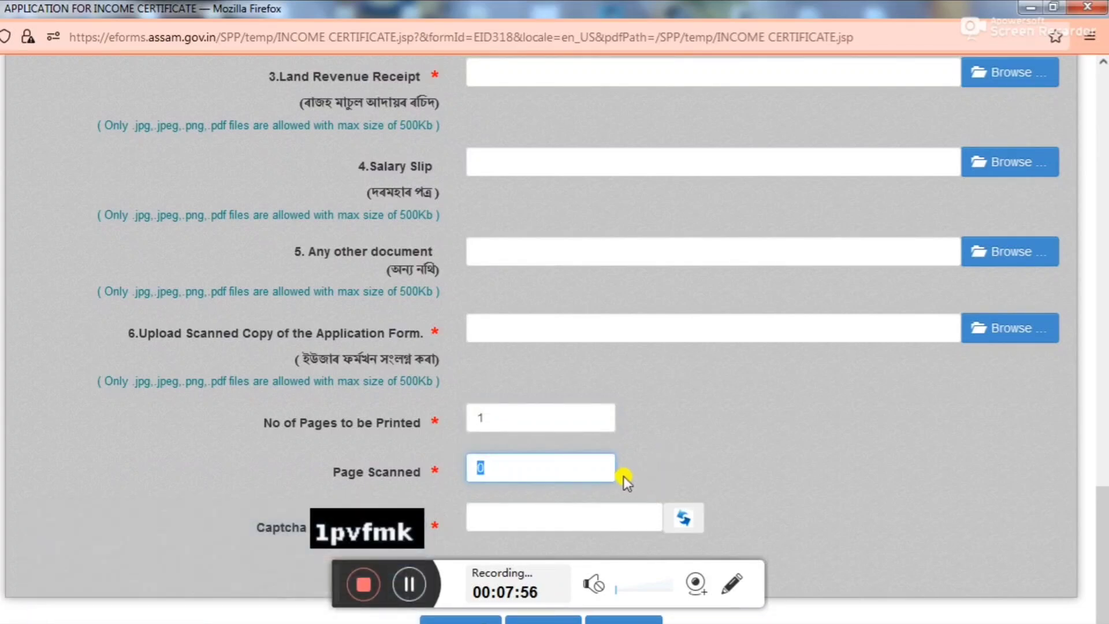
text(5)
click(537, 515)
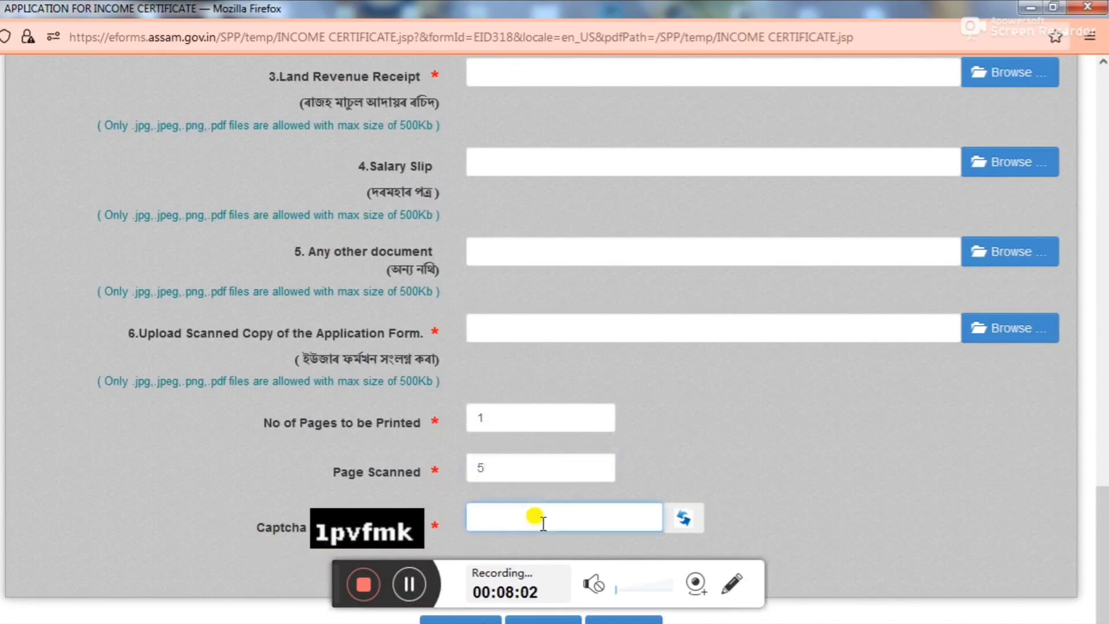
text(1pvfmk)
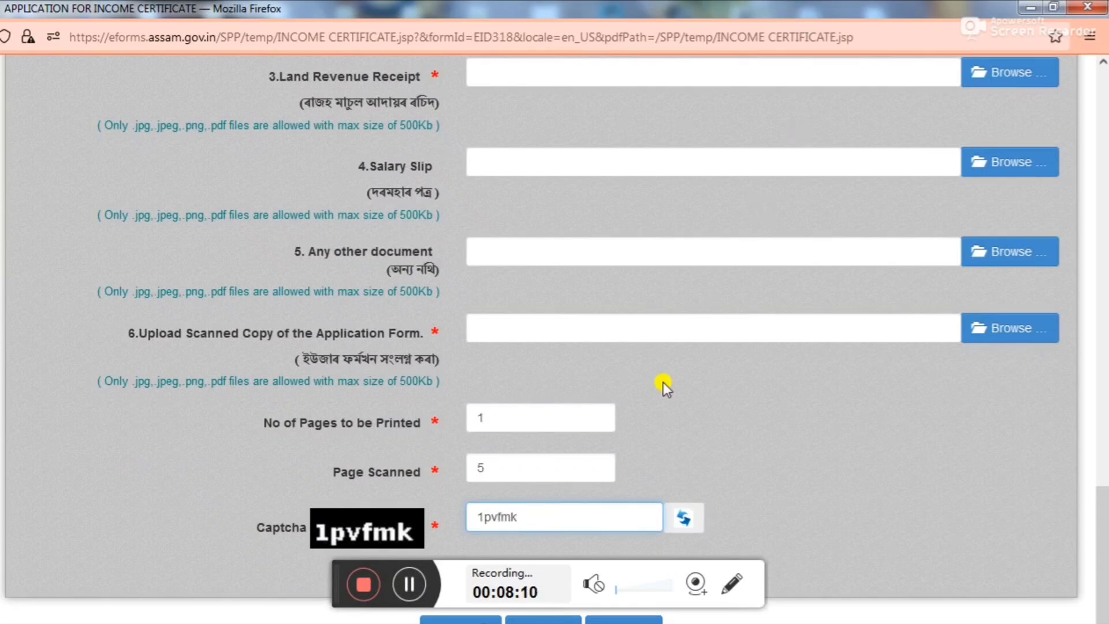